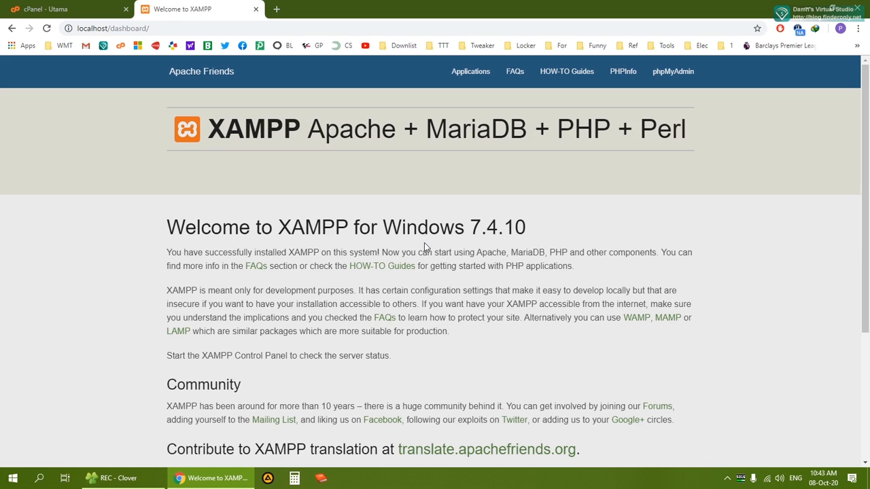
Search the web for 'wordpress download' in a new Chrome tab
click(61, 10)
click(184, 8)
click(276, 9)
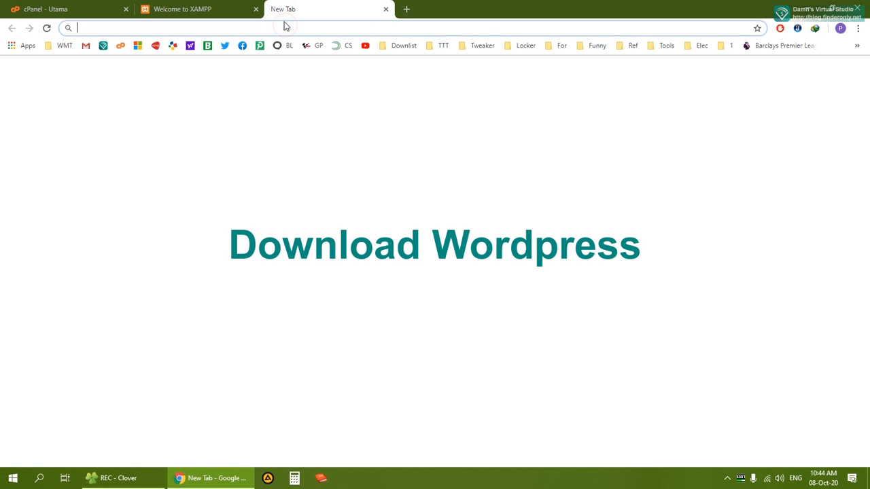
text(wordpress download)
key(Return)
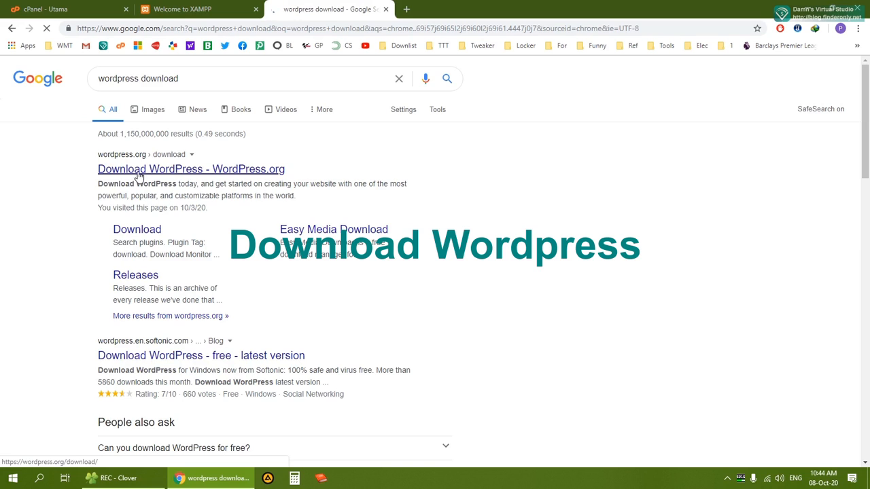
Open the WordPress.org download page and start the WordPress 5.5.1 zip download
click(163, 174)
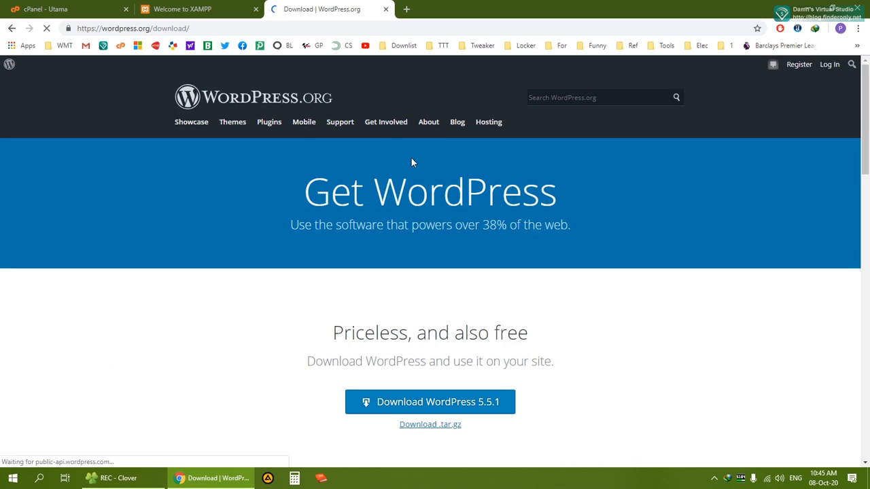
scroll(614, 164, down, 2)
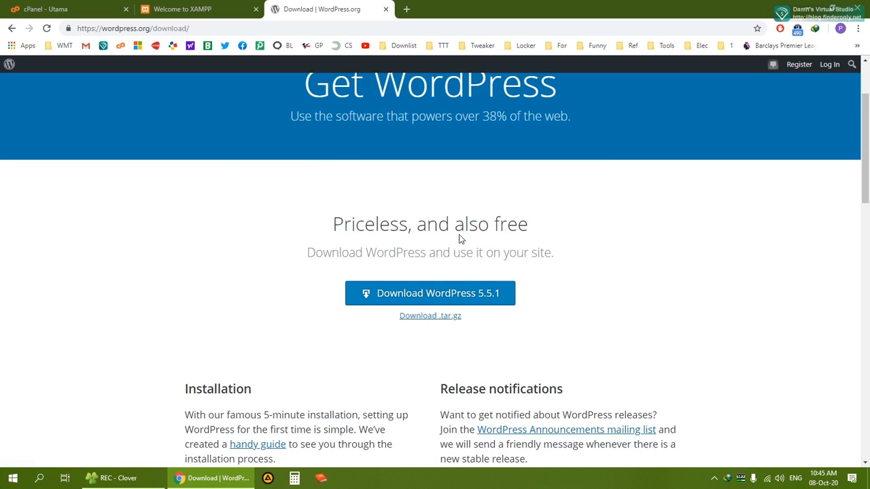
click(435, 296)
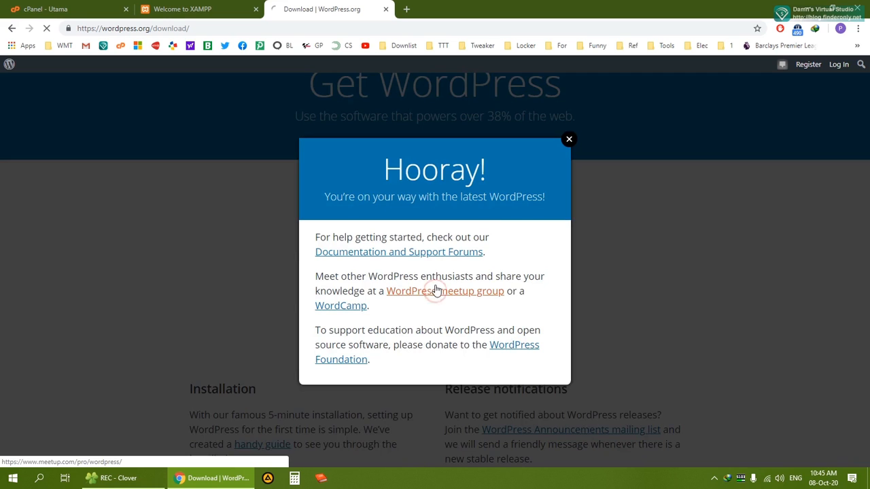
click(407, 278)
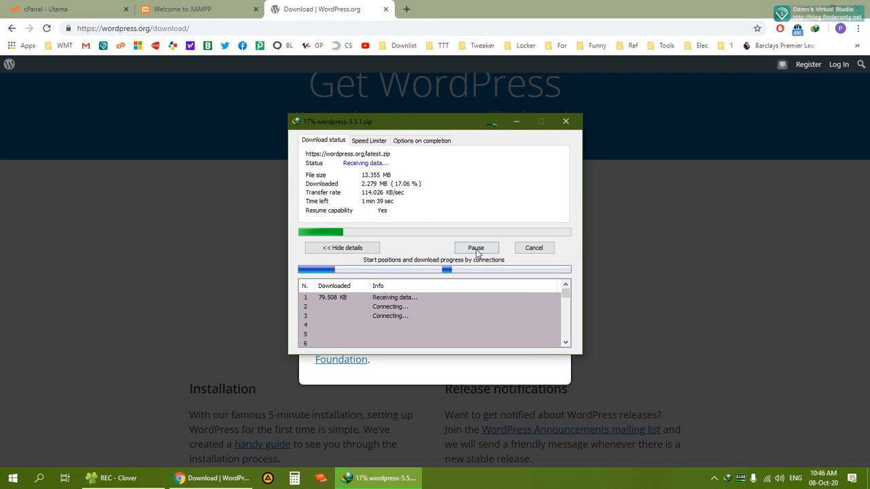
Pause the wordpress-5.5.1.zip download, close the IDM windows, and bring File Explorer forward
click(474, 247)
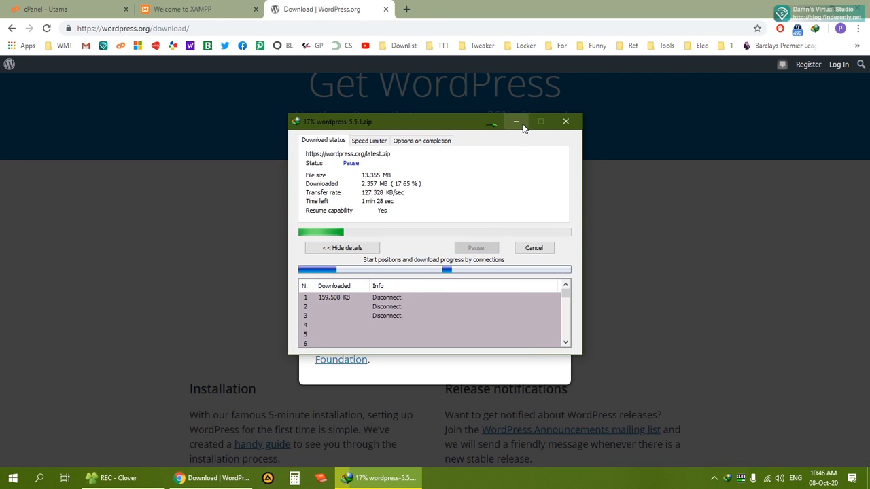
click(565, 121)
click(569, 141)
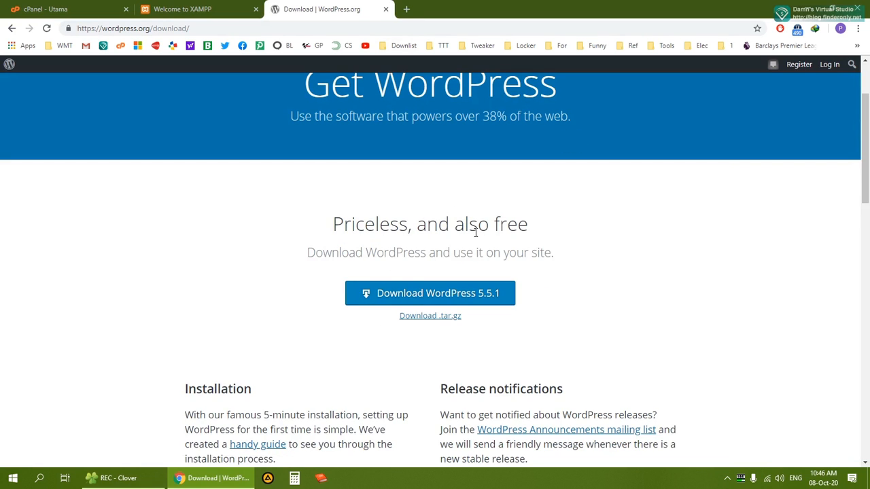
click(116, 478)
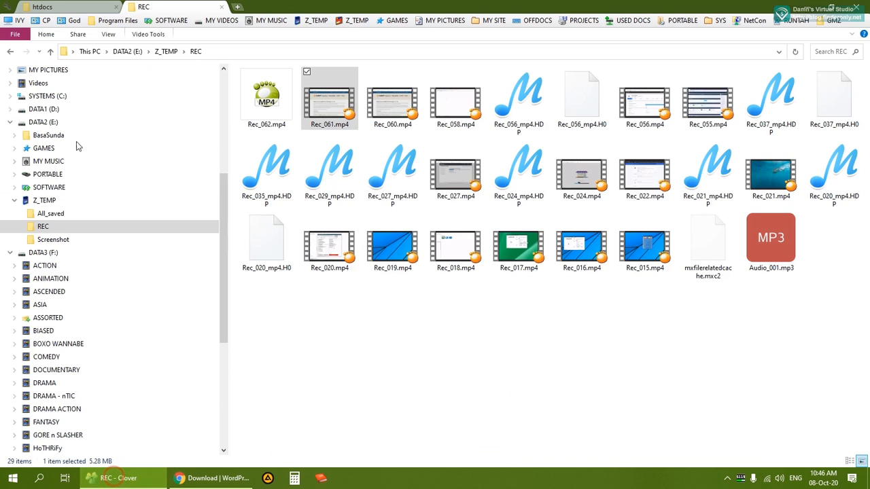
Extract wordpress-5.5.1.zip right inside D:\MYSITE\xampp\htdocs, creating a wordpress folder
click(47, 7)
click(410, 382)
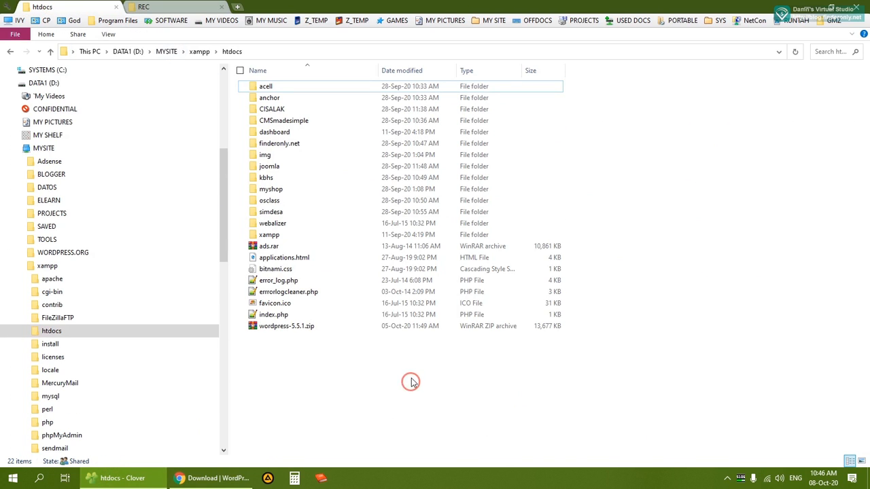
click(286, 329)
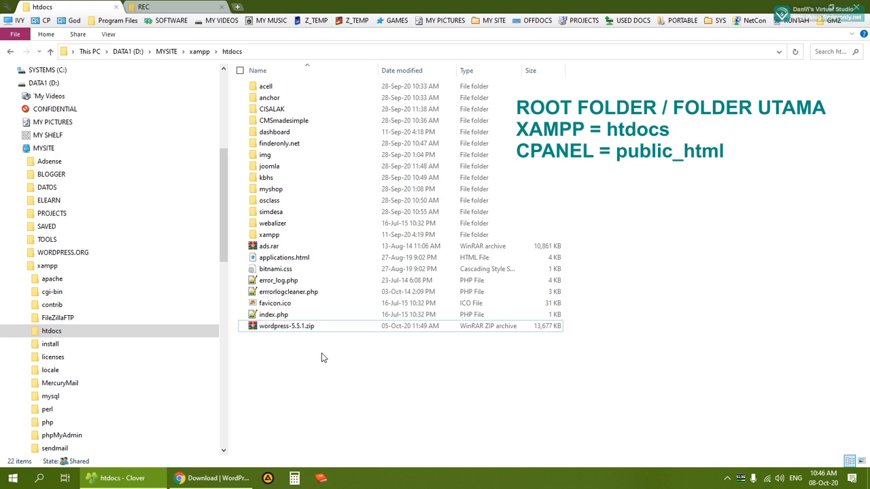
click(273, 329)
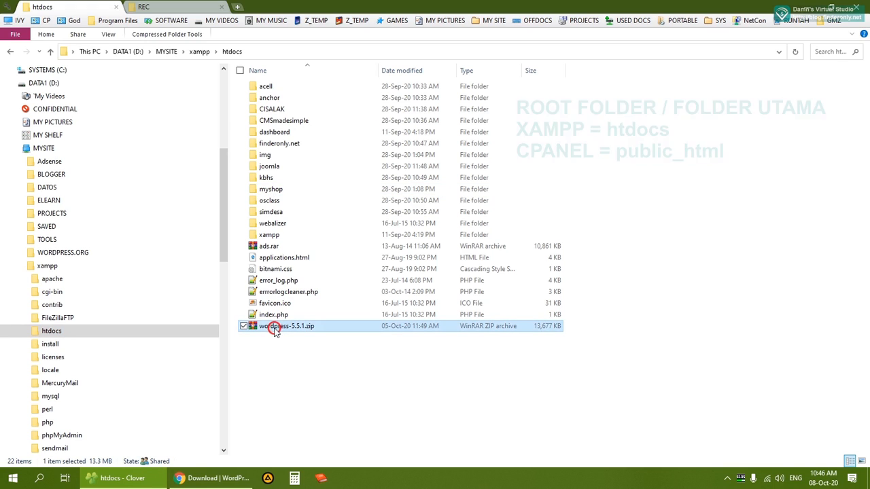
right_click(272, 331)
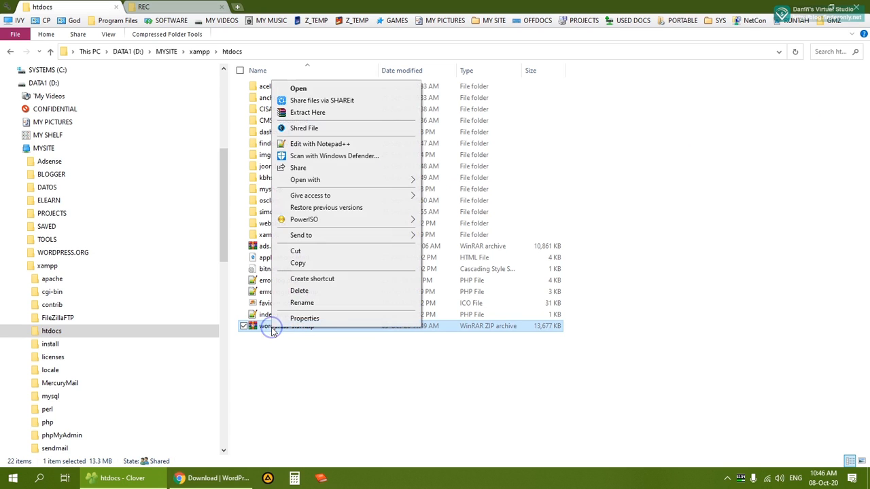
click(310, 112)
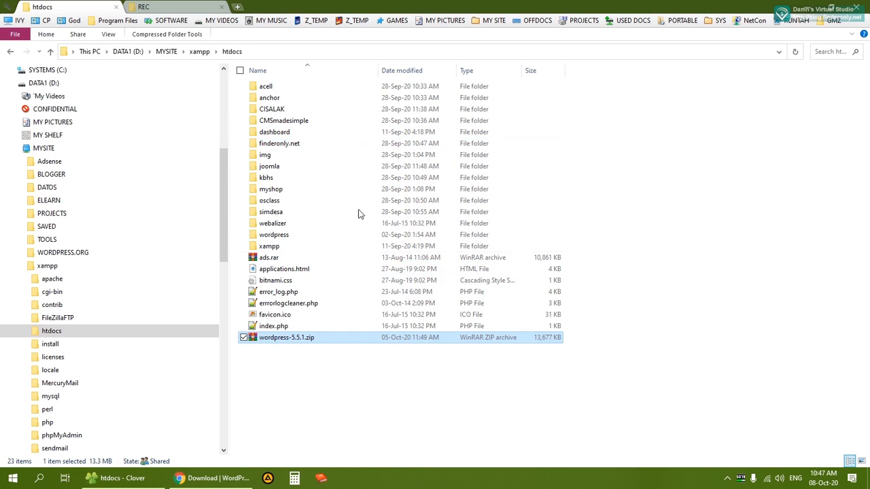
Open the extracted wordpress folder and select its 19 WordPress files to check them
click(351, 383)
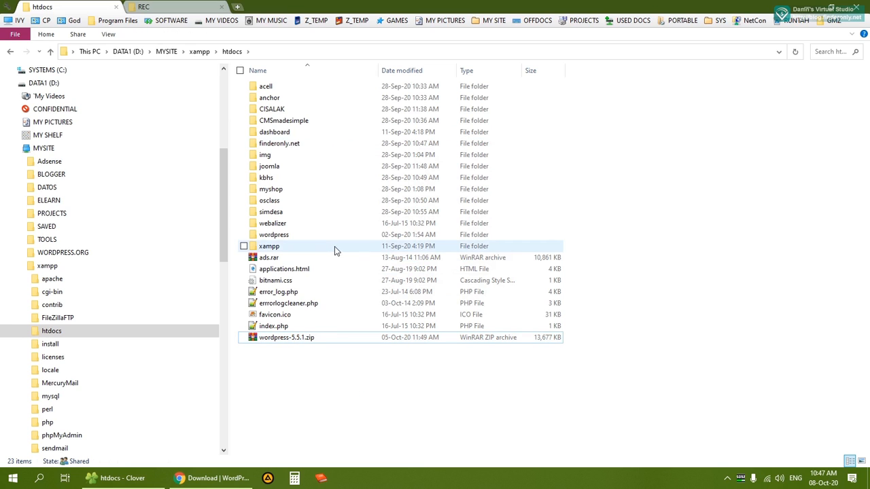
double_click(278, 237)
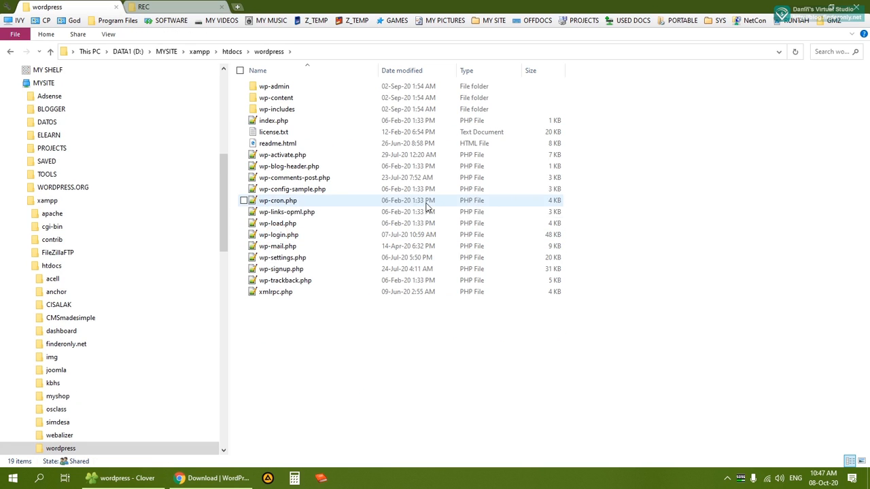
click(712, 188)
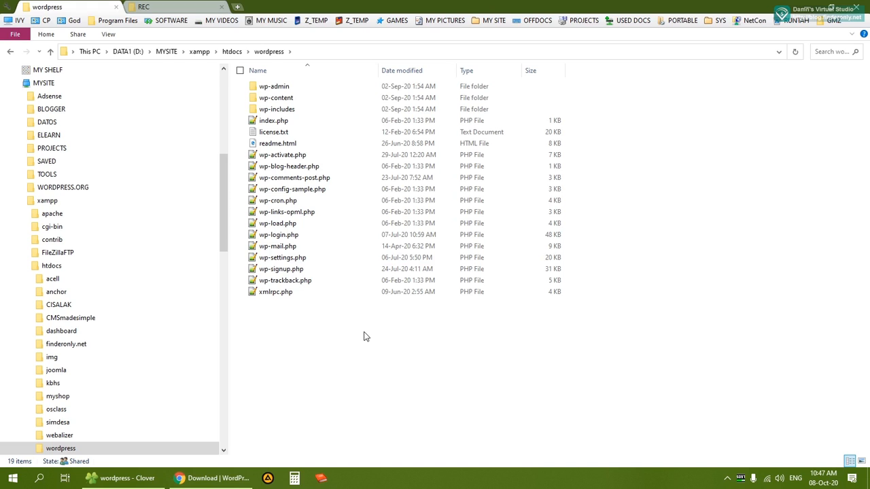
click(346, 343)
drag(282, 316, 271, 89)
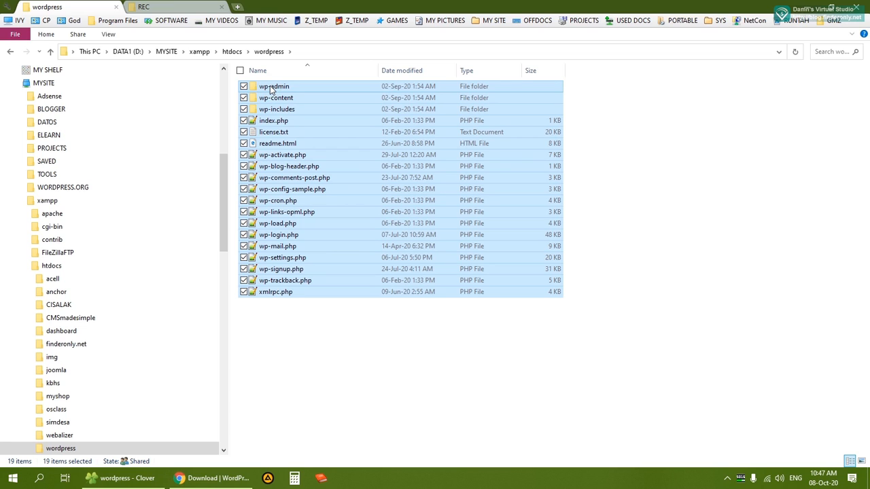
click(232, 52)
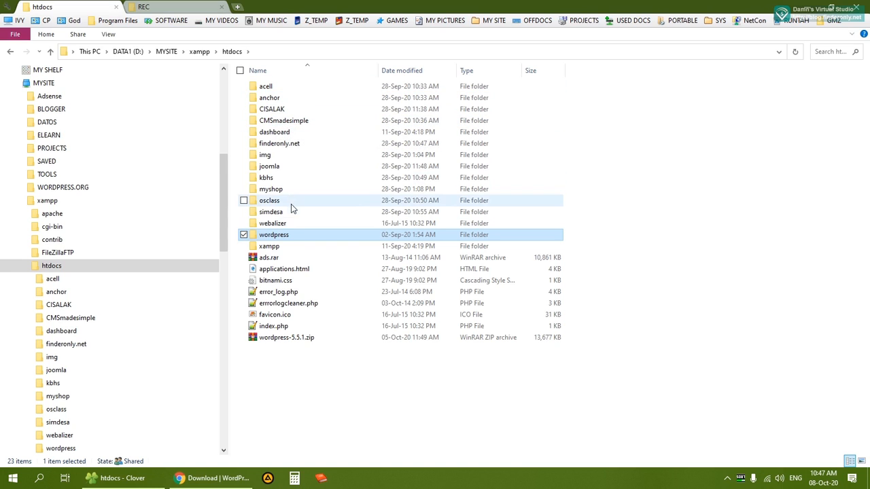
Revisit the wordpress folder in htdocs, then return to Chrome with the address selected
double_click(265, 234)
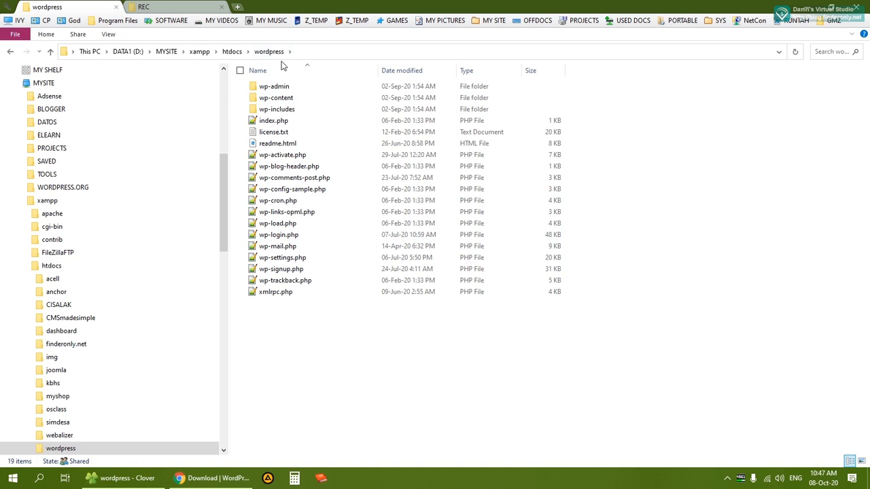
click(231, 53)
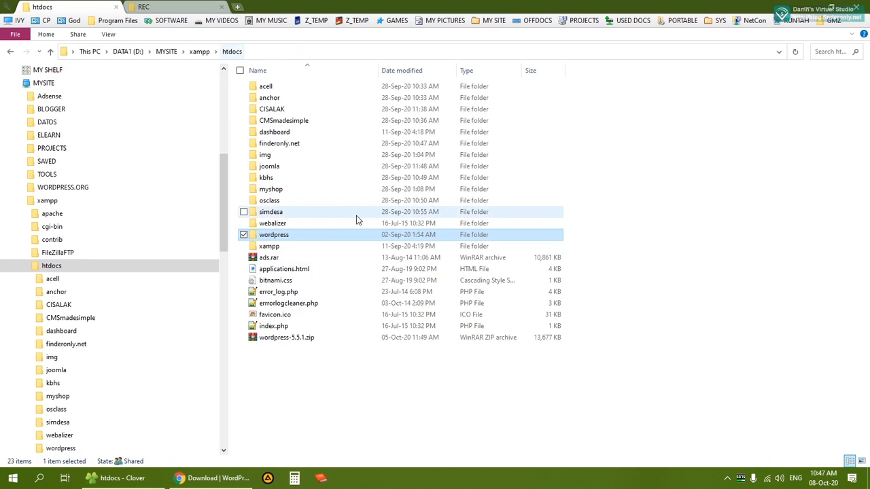
click(340, 364)
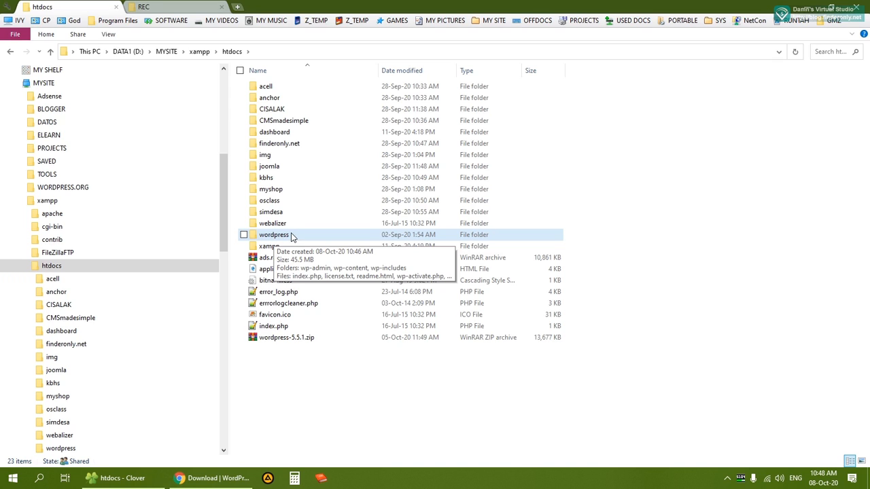
click(308, 269)
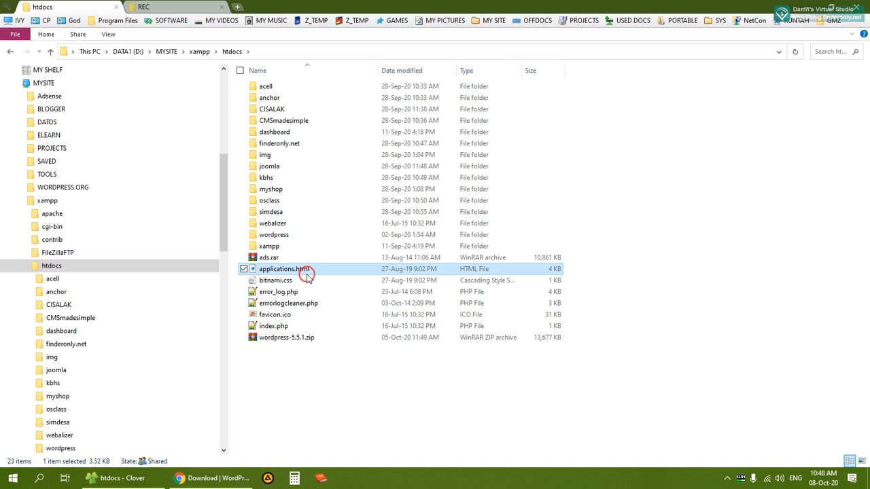
click(273, 237)
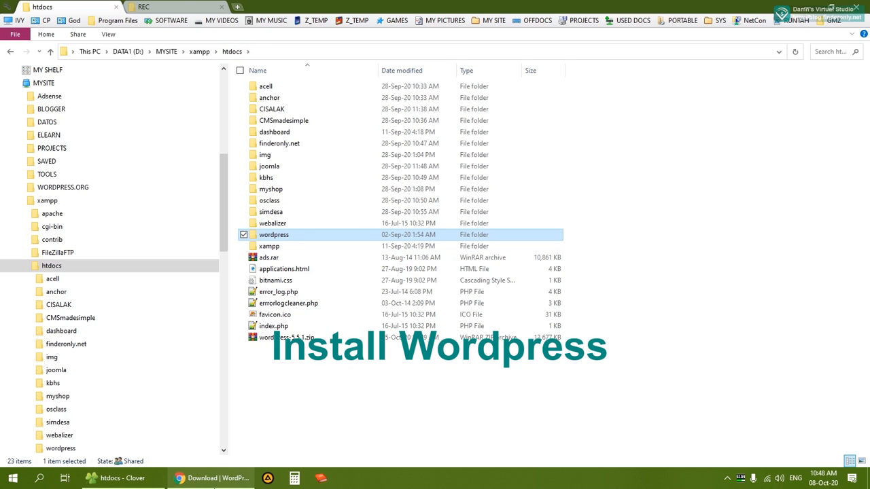
click(214, 478)
click(254, 27)
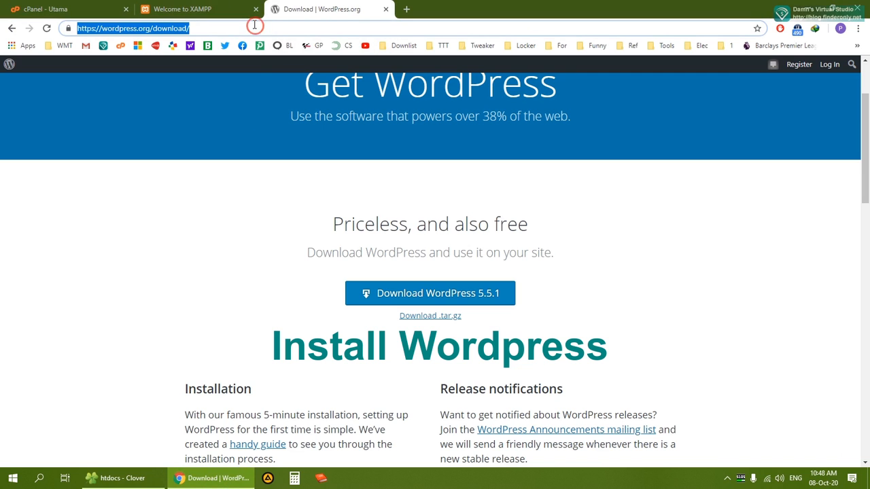
Load localhost/wordpress in Chrome to launch the WordPress setup
text(localhost)
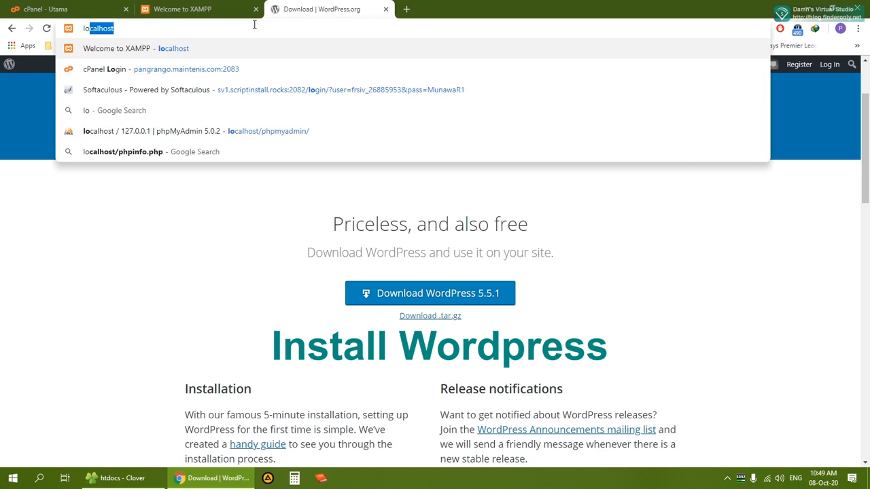
text(/)
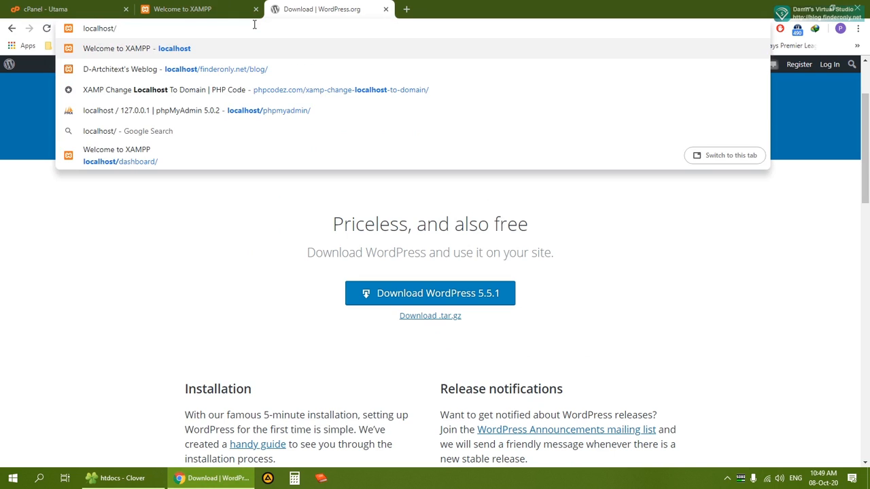
text(wordp)
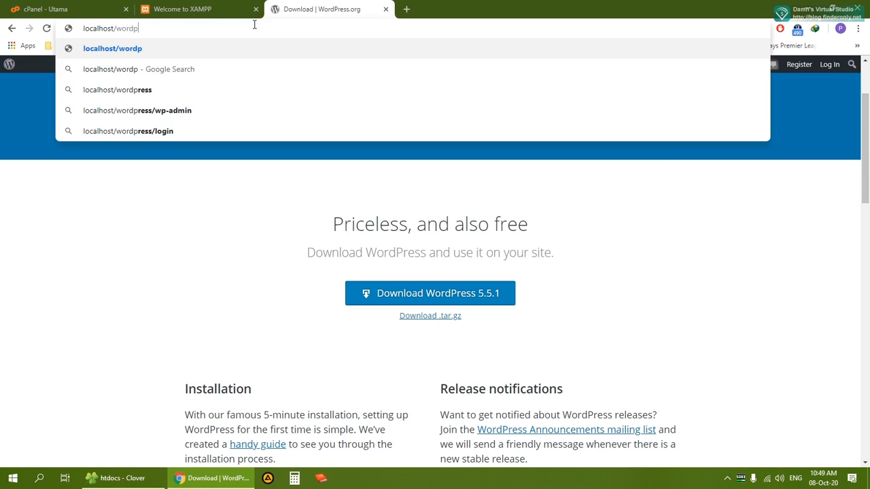
text(ress)
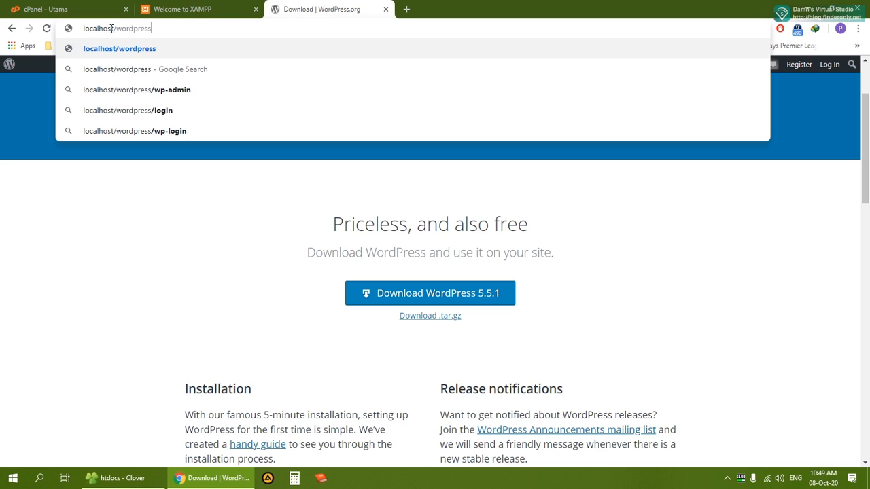
click(168, 29)
key(Return)
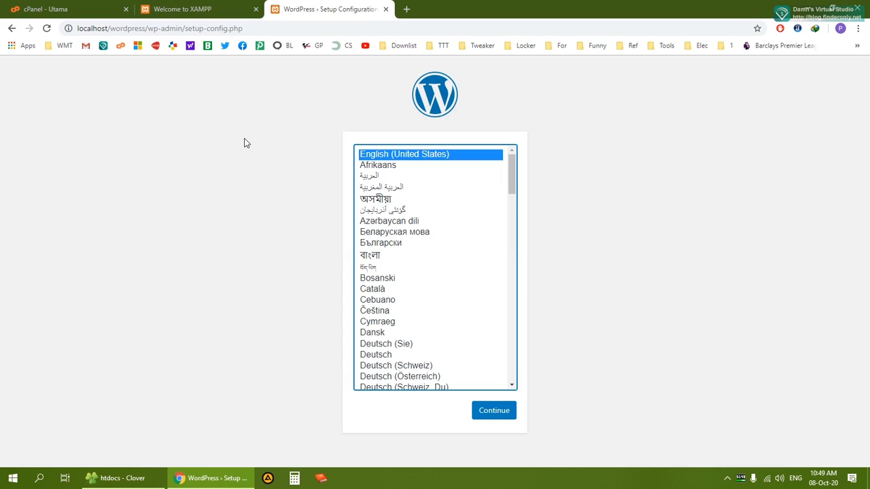
Continue the setup with English (United States) as the site language
drag(513, 177, 531, 263)
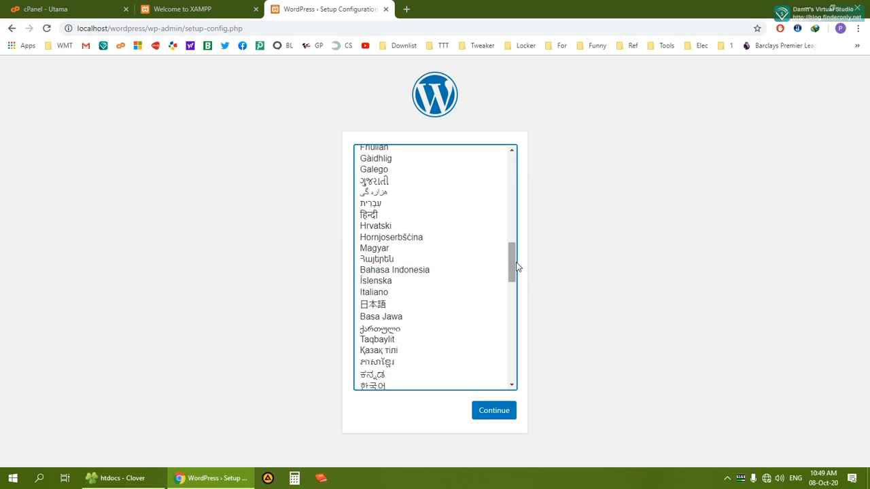
drag(513, 268, 509, 161)
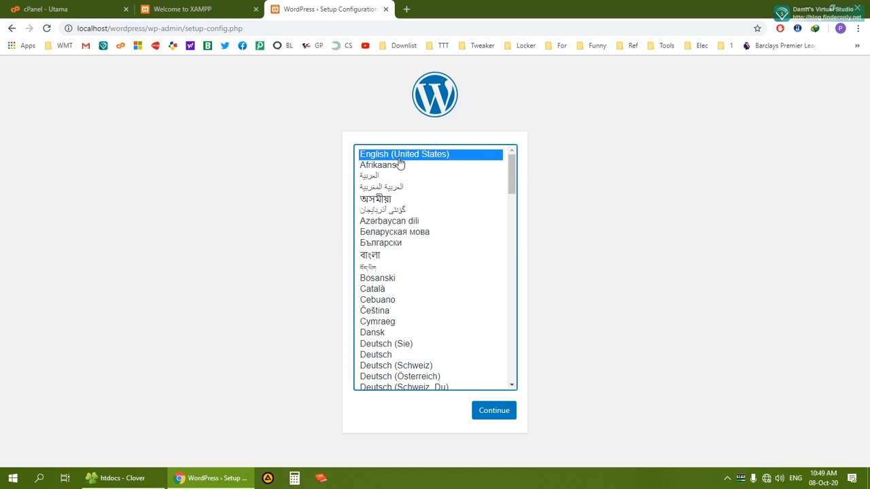
click(492, 408)
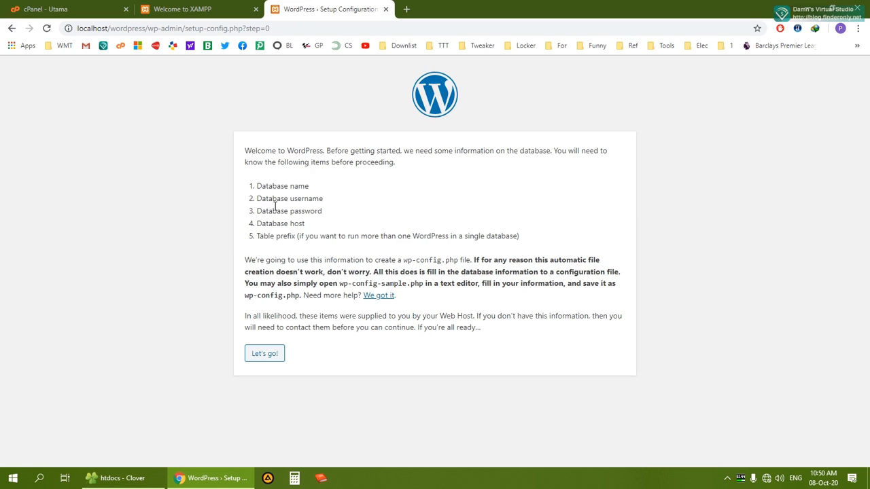
Open the database connection form, then switch to the XAMPP dashboard tab
click(266, 356)
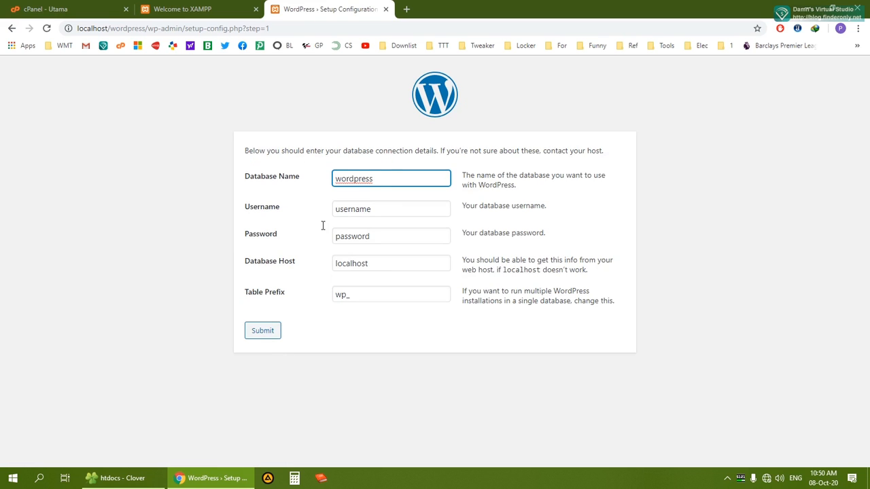
click(345, 178)
click(361, 179)
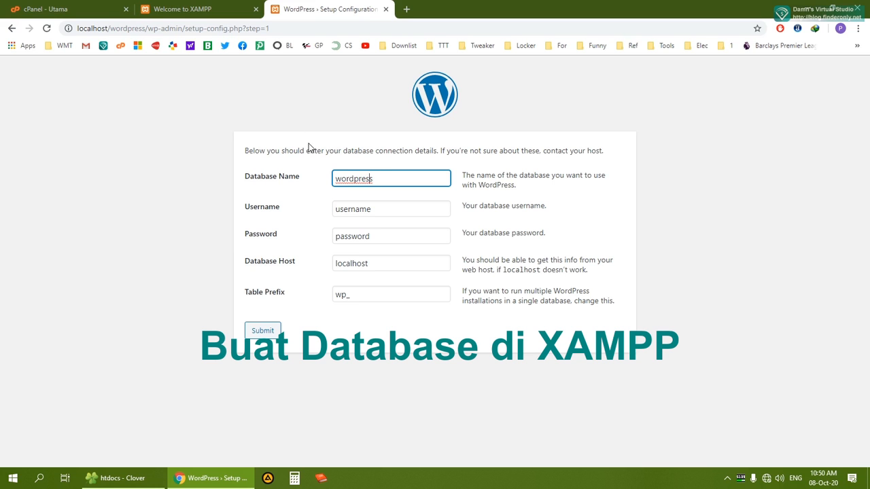
click(194, 8)
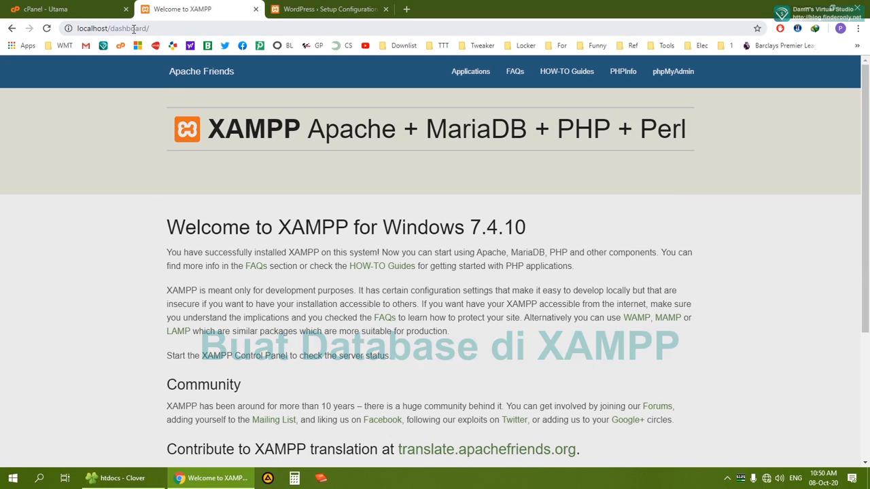
Create an empty database named wordpress from phpMyAdmin's Databases tab
click(668, 79)
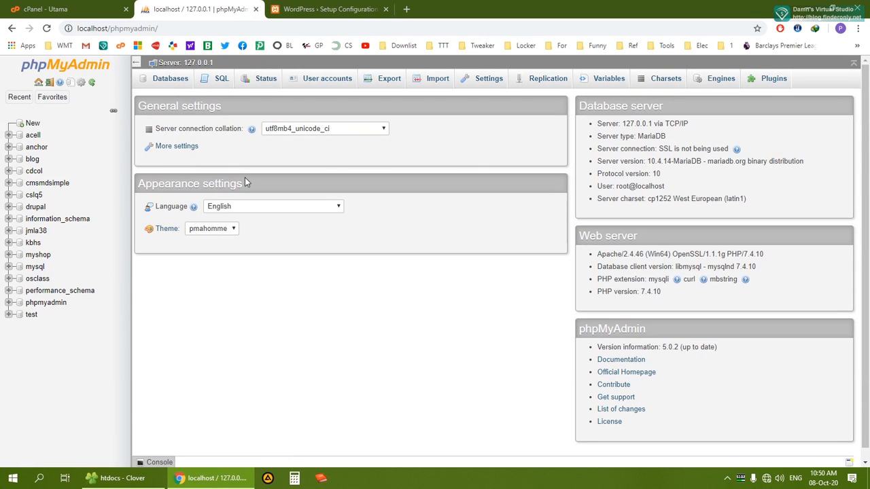
click(165, 80)
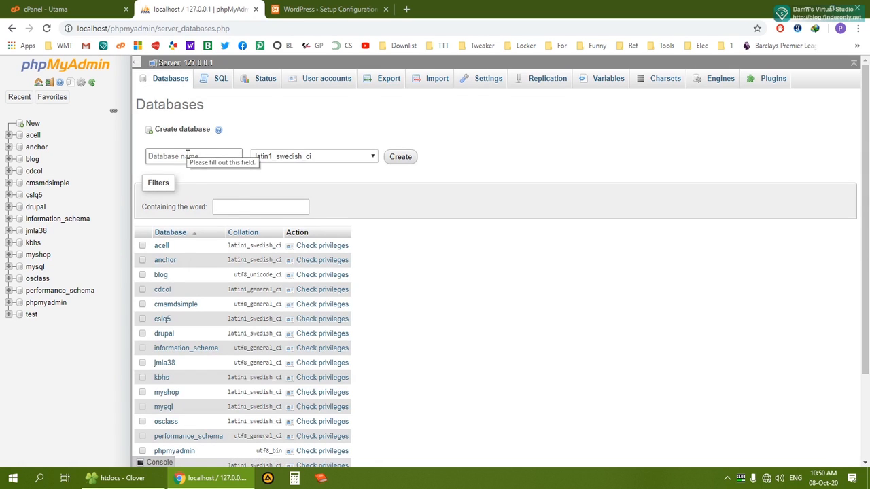
click(188, 156)
text(wordpress)
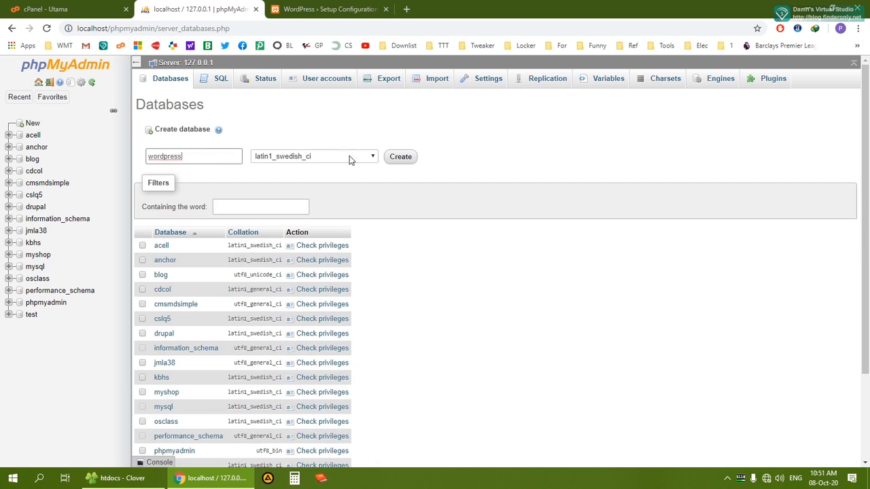
click(399, 160)
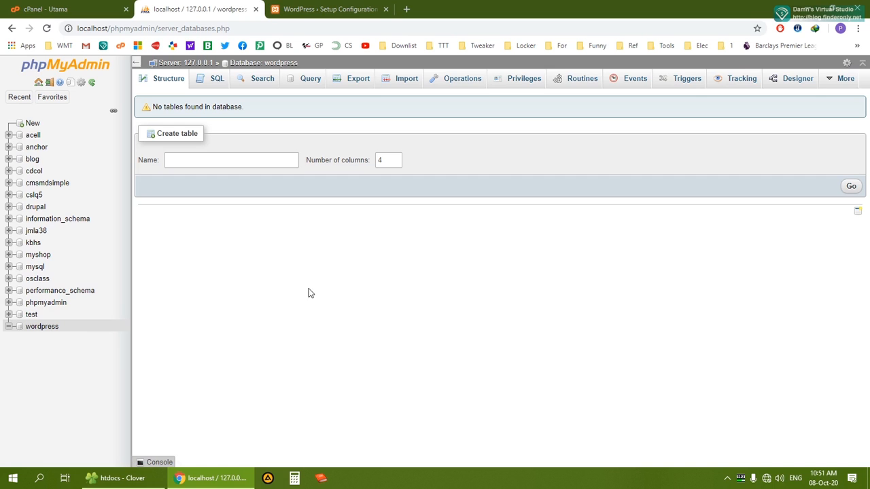
click(70, 6)
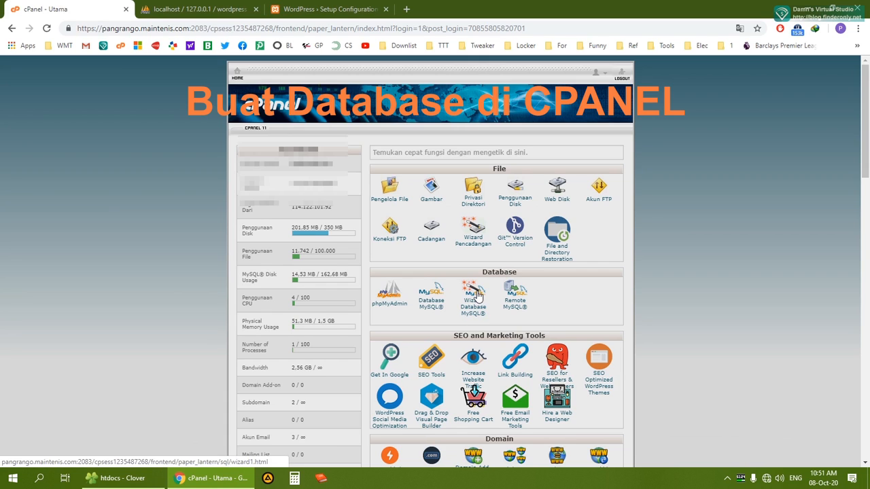
Add a MySQL database named blog on cPanel's MySQL Databases page
click(434, 306)
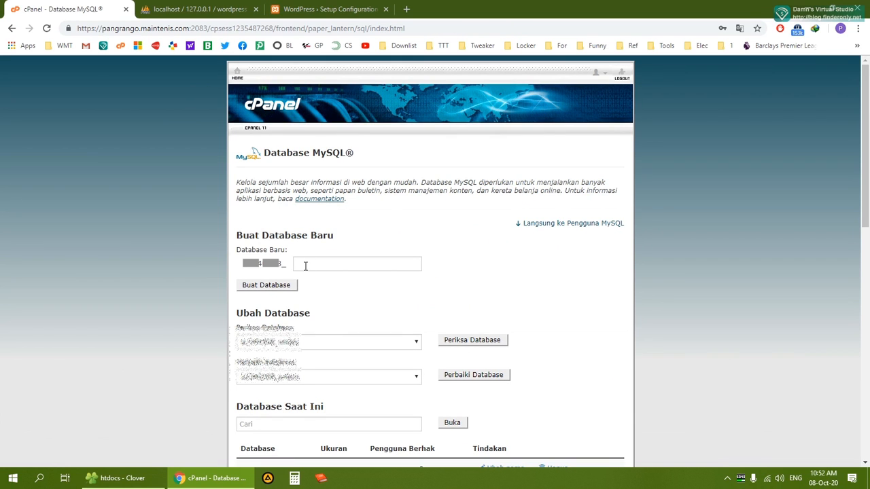
click(295, 263)
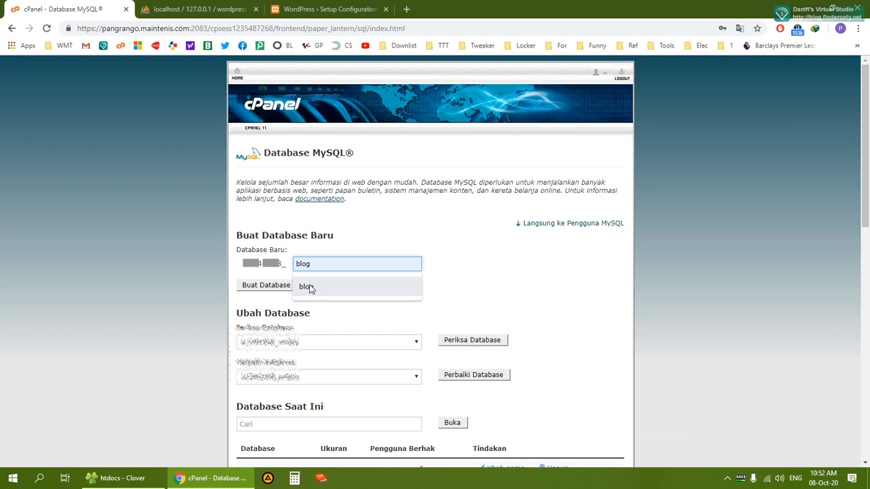
click(307, 286)
click(264, 285)
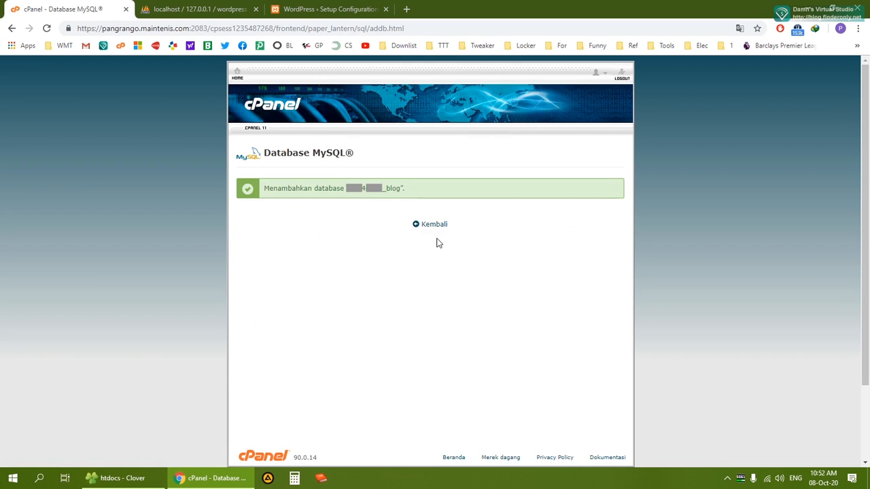
click(433, 223)
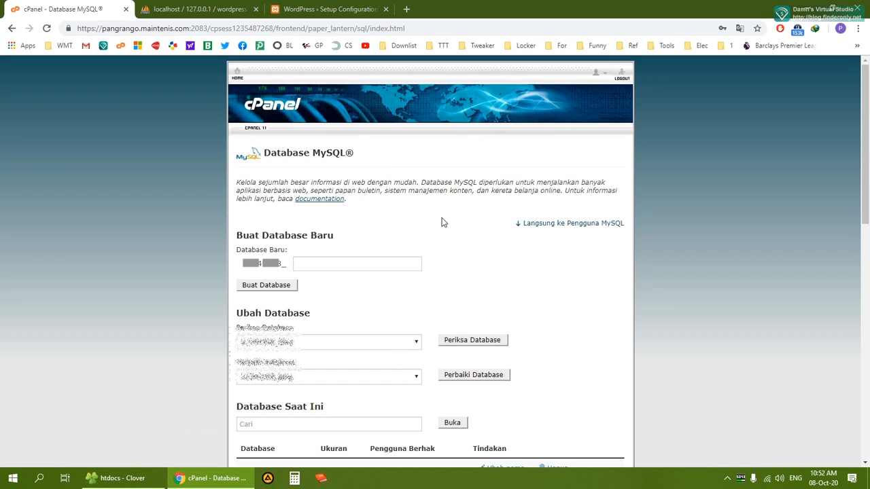
Enter blog as the username for a new MySQL user
scroll(442, 222, down, 10)
scroll(350, 191, up, 3)
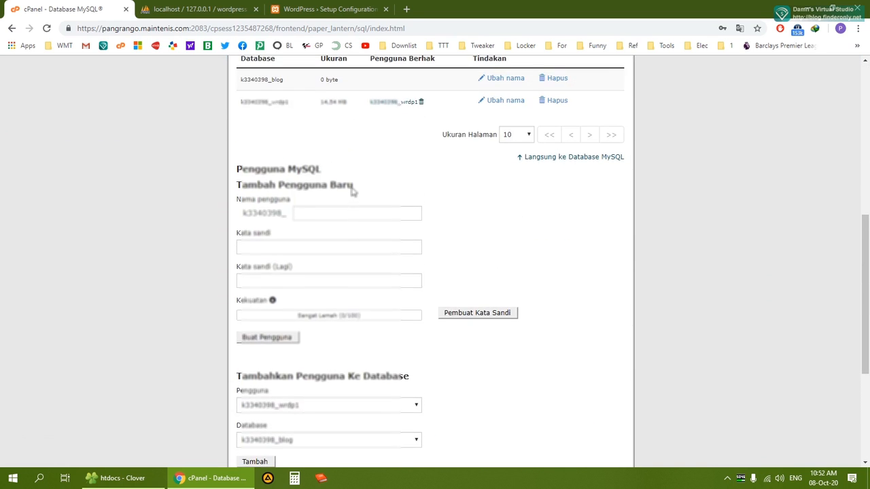
click(309, 214)
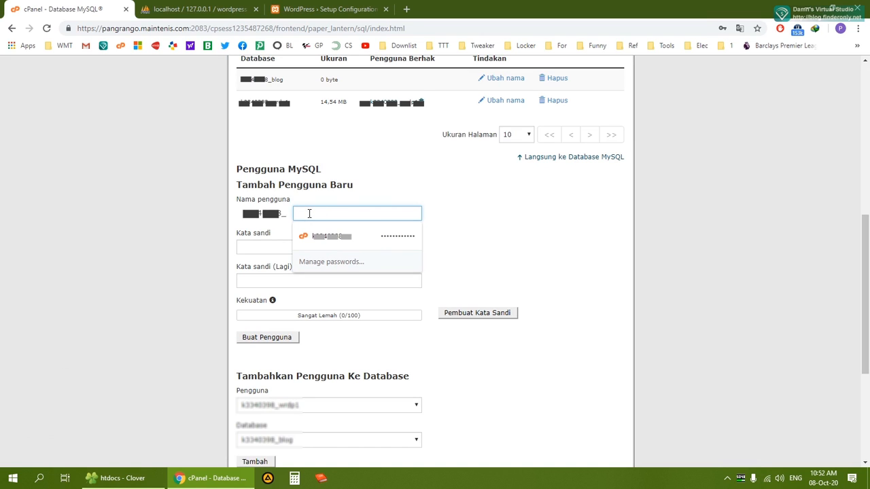
text(b)
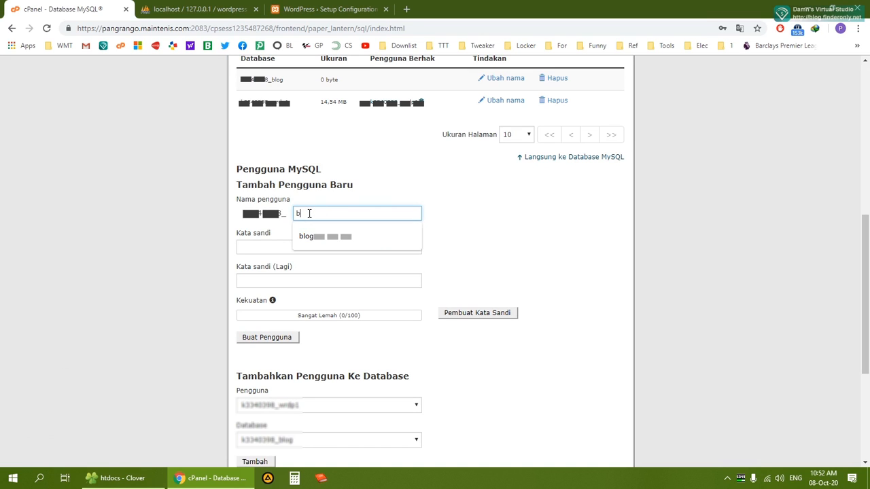
click(325, 234)
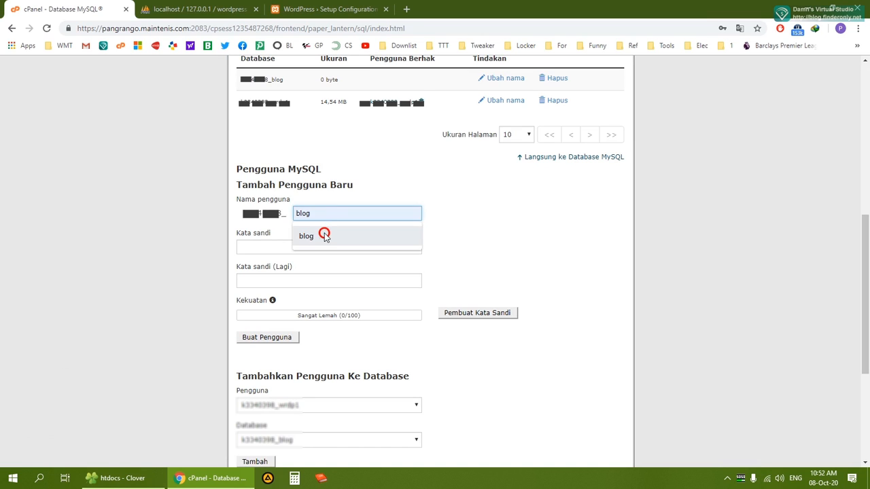
Generate a random password for the user, confirm it's saved, and copy it
click(270, 247)
click(506, 263)
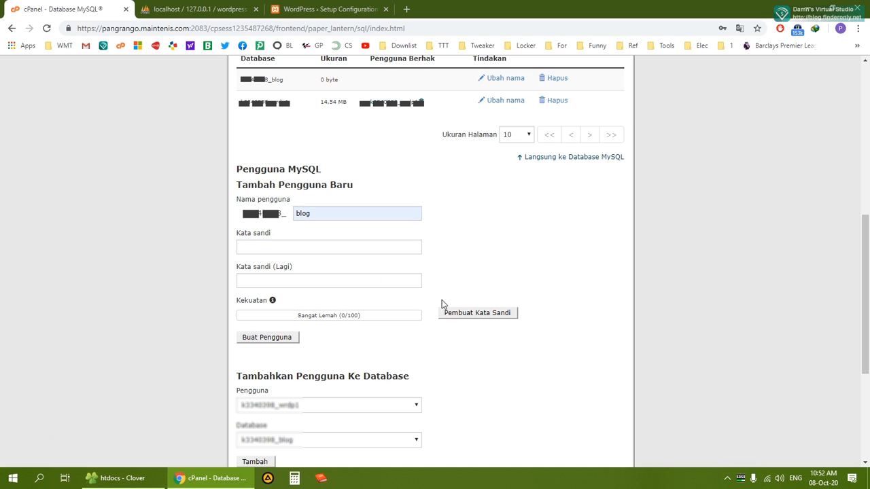
click(468, 314)
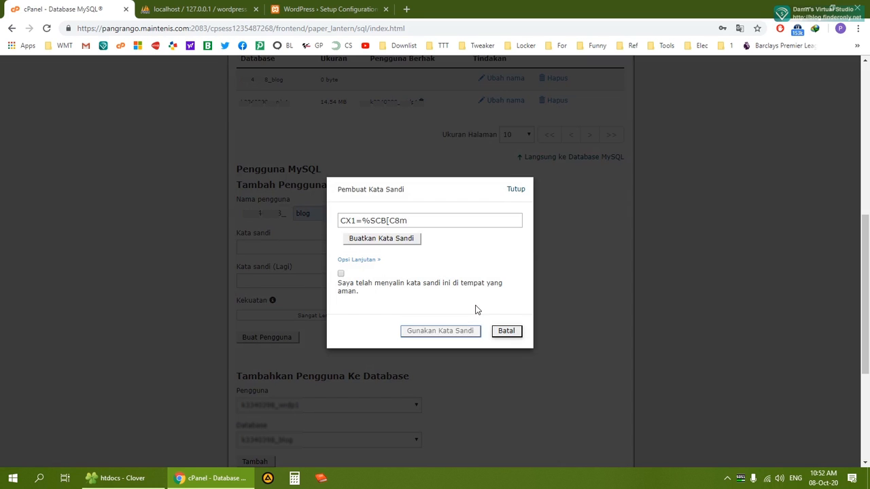
click(341, 273)
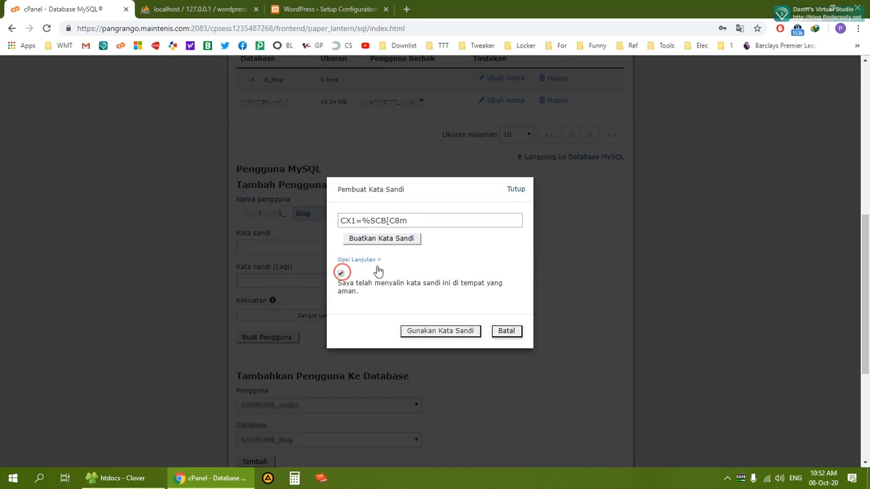
drag(406, 220, 321, 228)
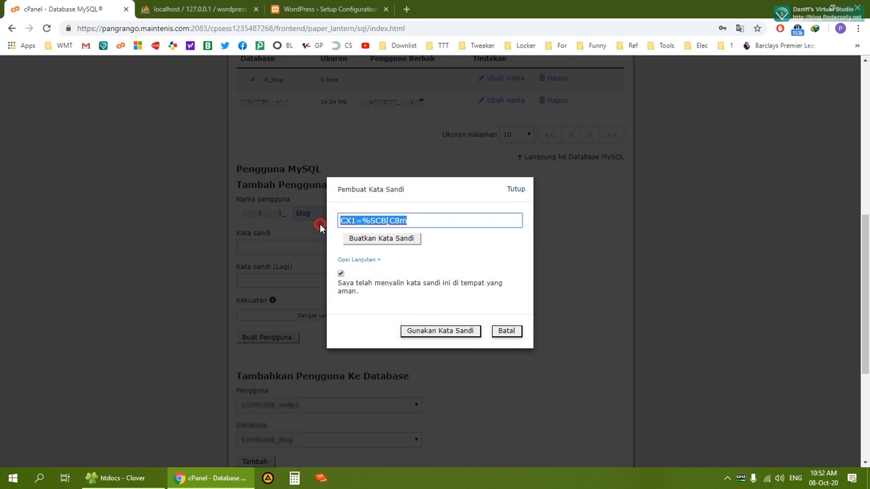
right_click(367, 222)
click(392, 262)
key(super+d)
Create New Text Document.txt on the desktop and open it in Notepad
right_click(490, 210)
click(570, 310)
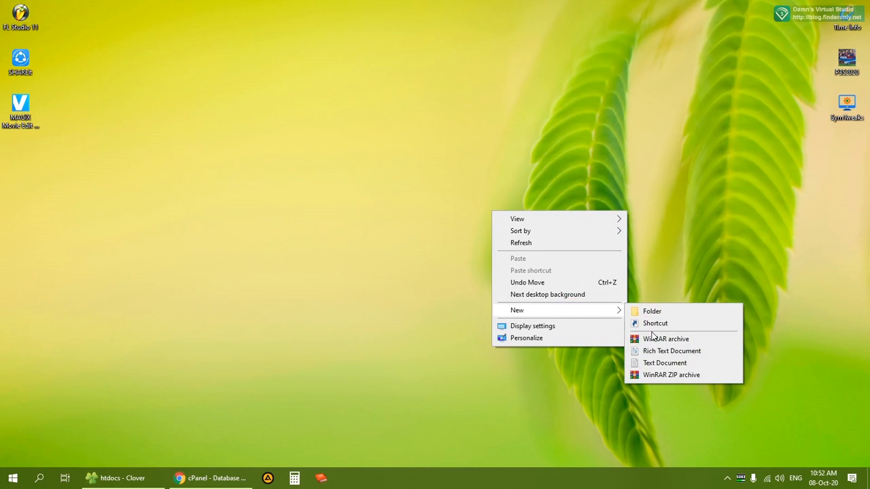
click(663, 362)
click(624, 336)
double_click(498, 246)
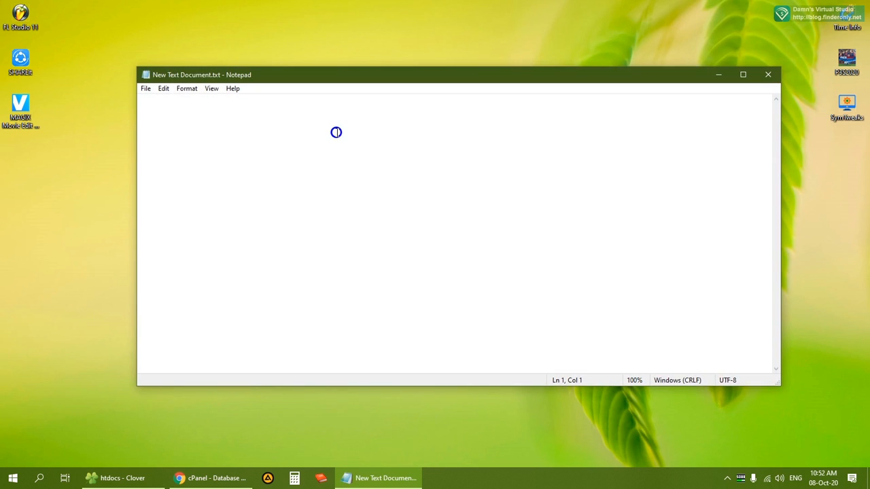
Paste the copied password into the document and save it
right_click(336, 132)
click(379, 178)
click(146, 88)
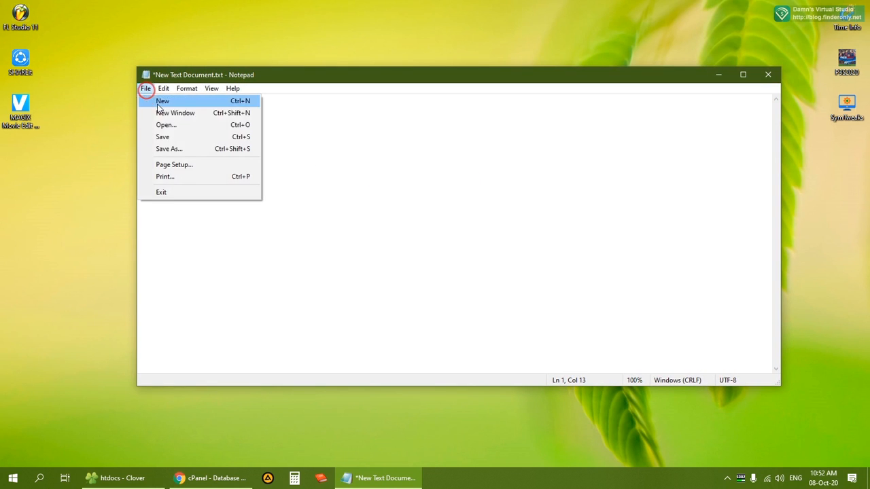
click(170, 137)
click(215, 477)
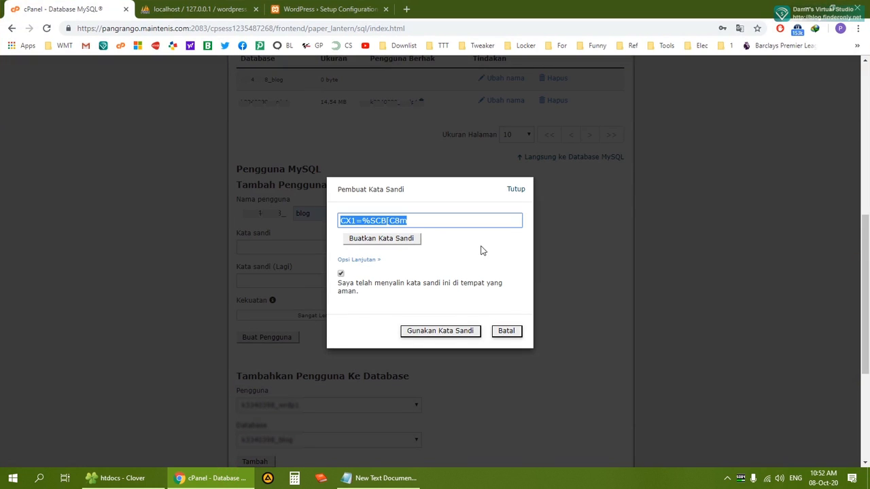
Create the blog MySQL user in cPanel using the generated password
click(433, 332)
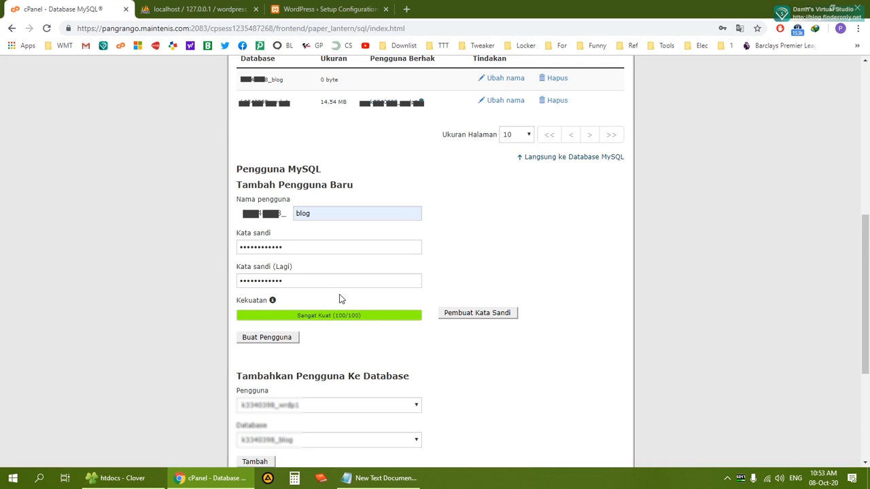
click(263, 340)
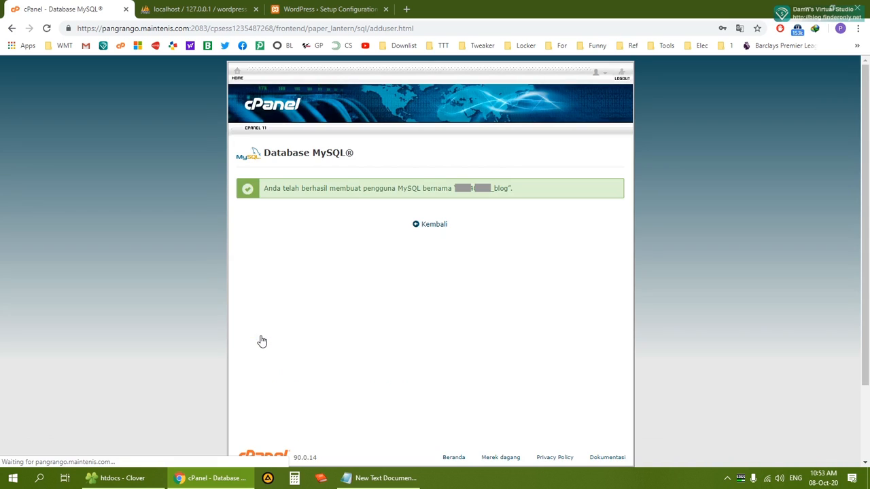
click(431, 226)
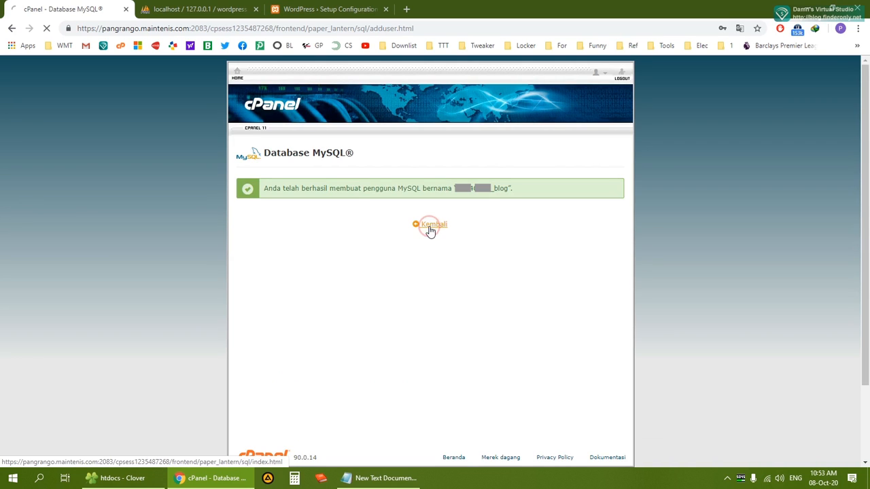
Add the blog user to the blog database with all privileges and save the changes
scroll(444, 240, down, 3)
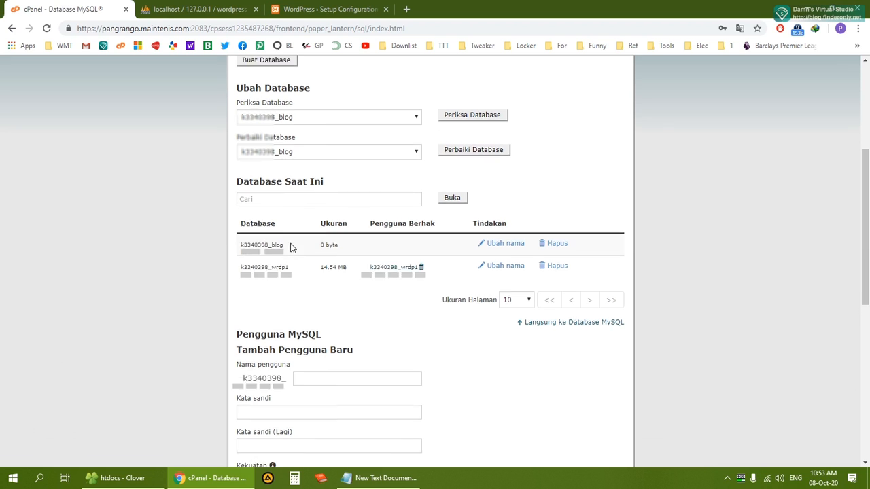
scroll(287, 246, down, 6)
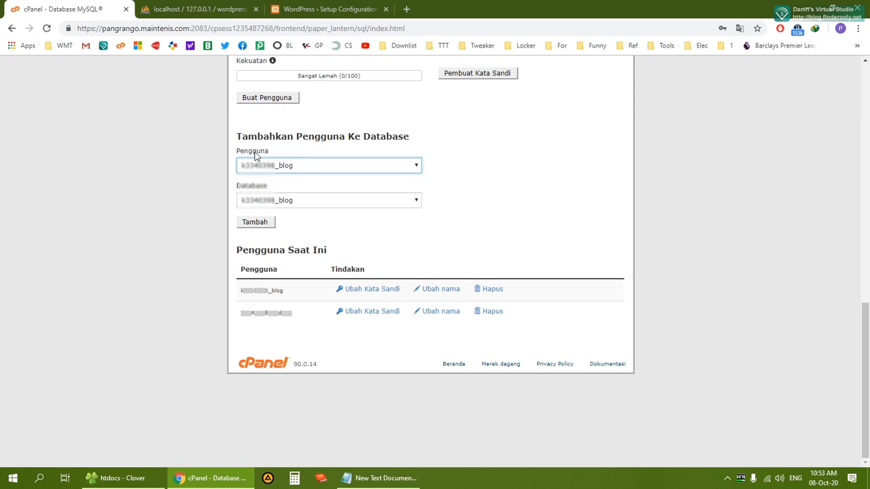
click(255, 223)
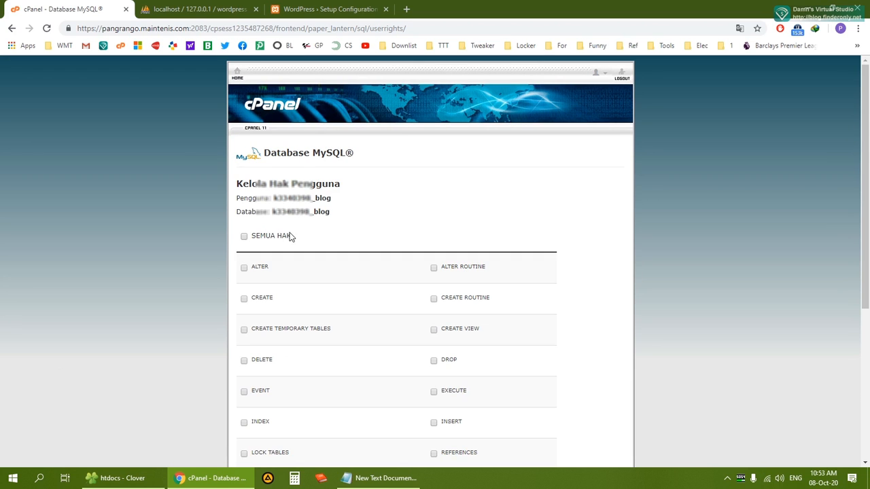
click(243, 236)
scroll(278, 241, down, 3)
scroll(277, 242, down, 1)
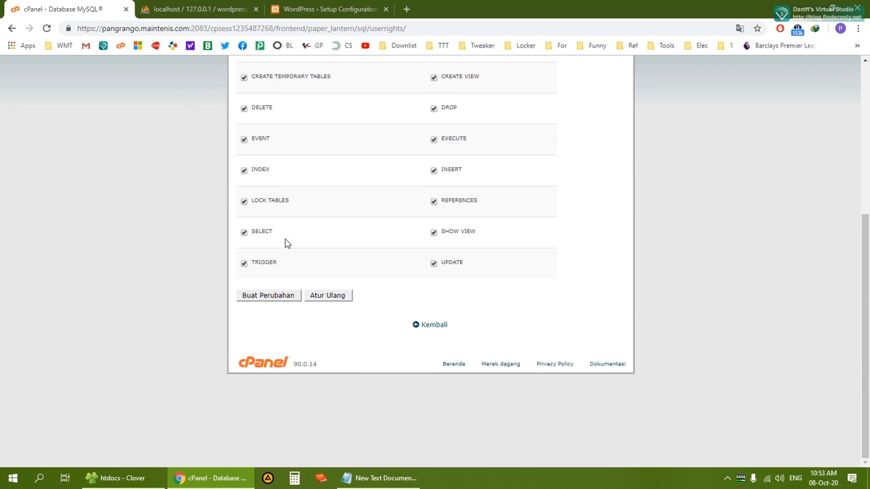
click(270, 296)
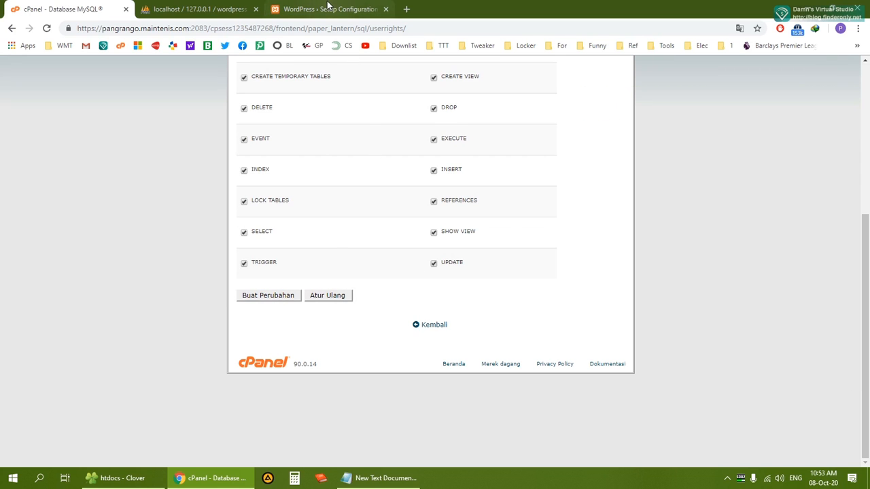
Prefix the WordPress setup Database Name with 'namauser_', making it namauser_wordpress
click(326, 8)
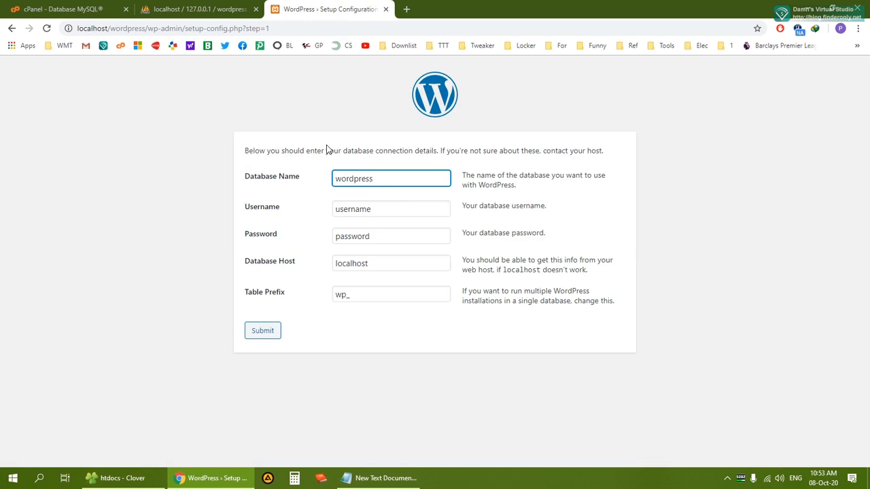
click(187, 9)
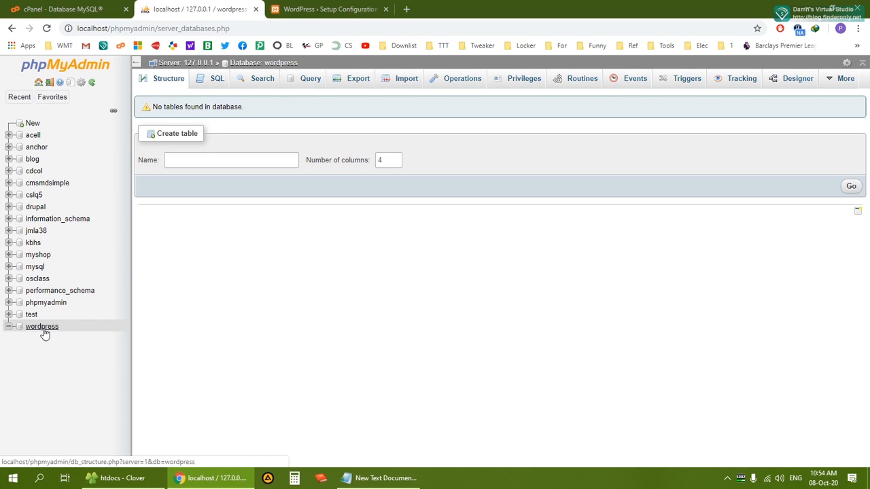
click(298, 4)
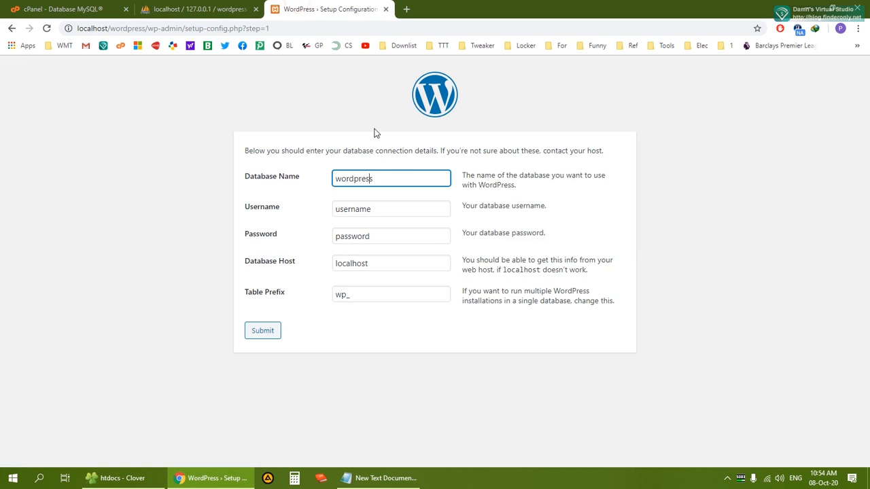
double_click(383, 179)
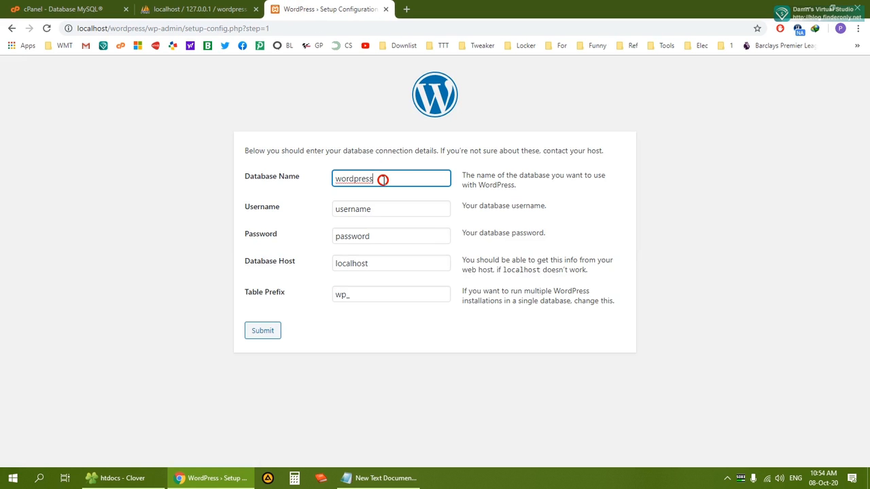
click(346, 179)
click(335, 178)
text(n)
text(aa)
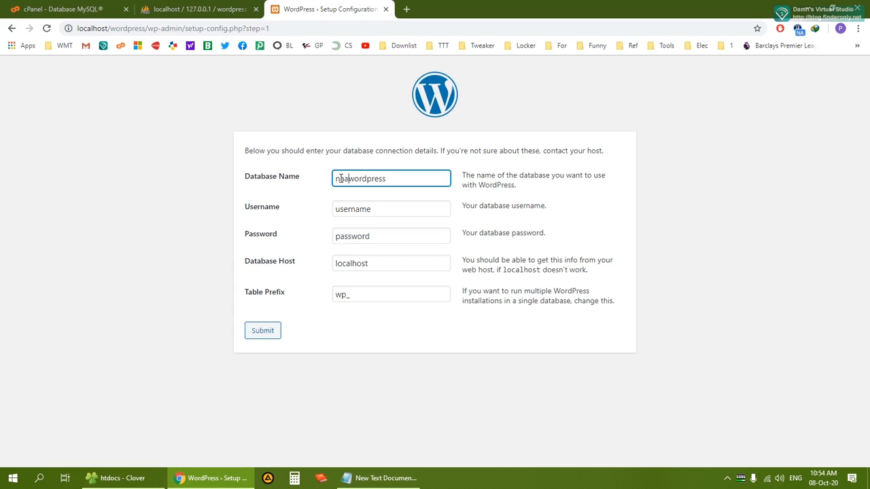
key(BackSpace)
text(mauser_)
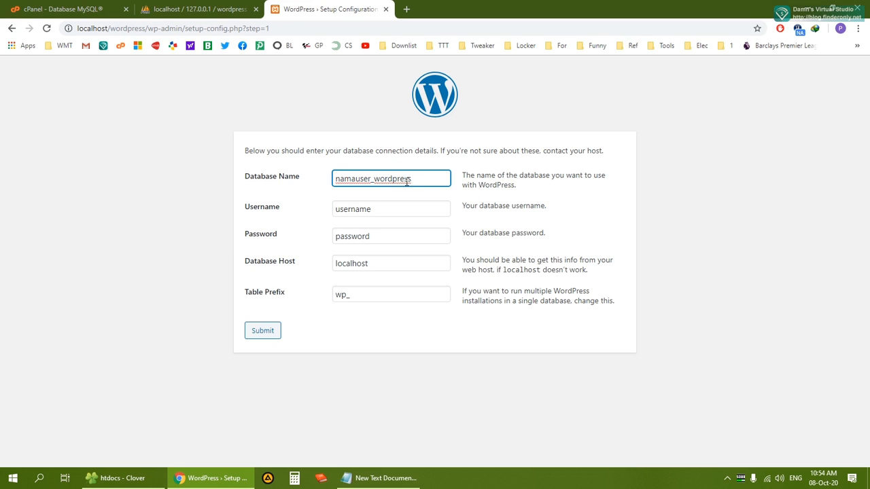
Compare with the cPanel and phpMyAdmin databases, then return to the Database Name field
click(70, 10)
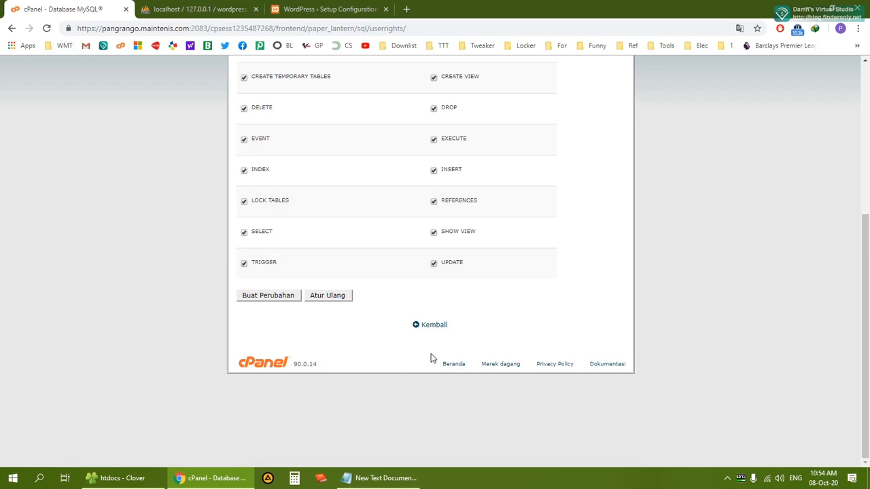
click(431, 326)
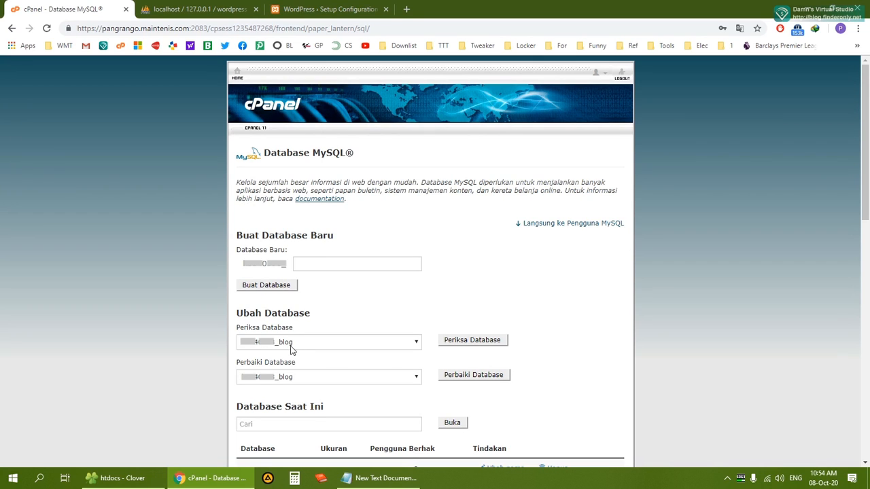
click(319, 9)
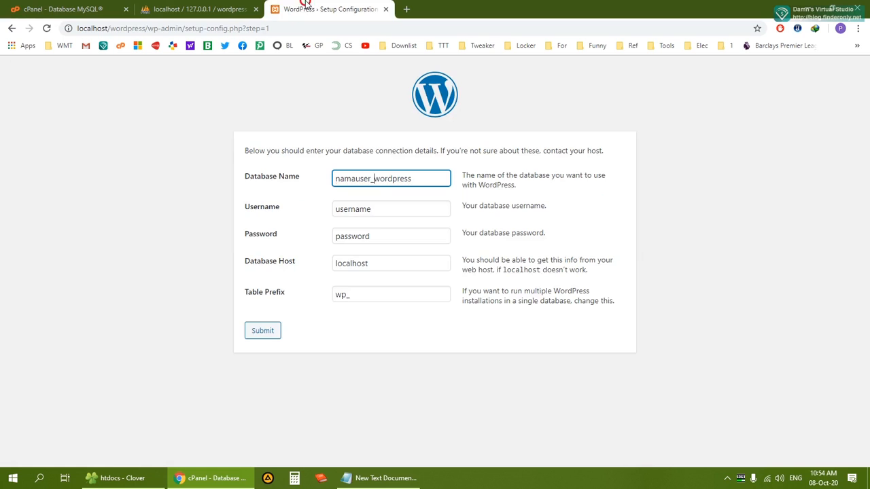
double_click(385, 181)
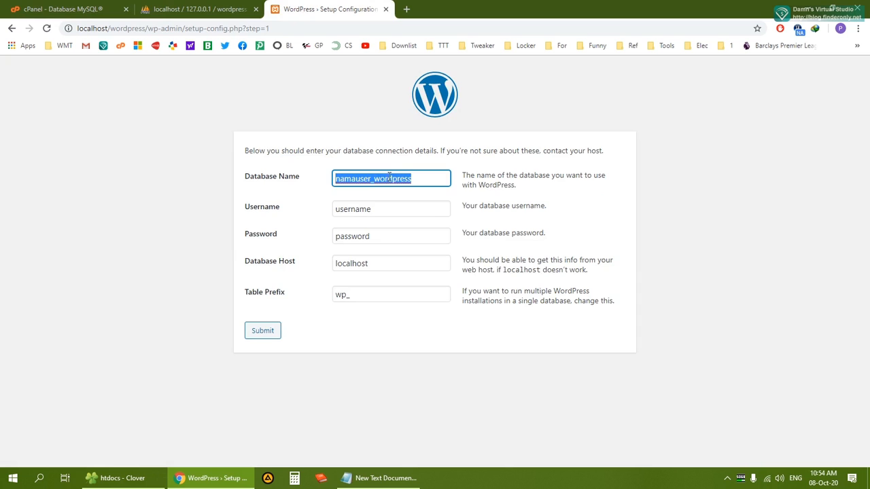
click(216, 9)
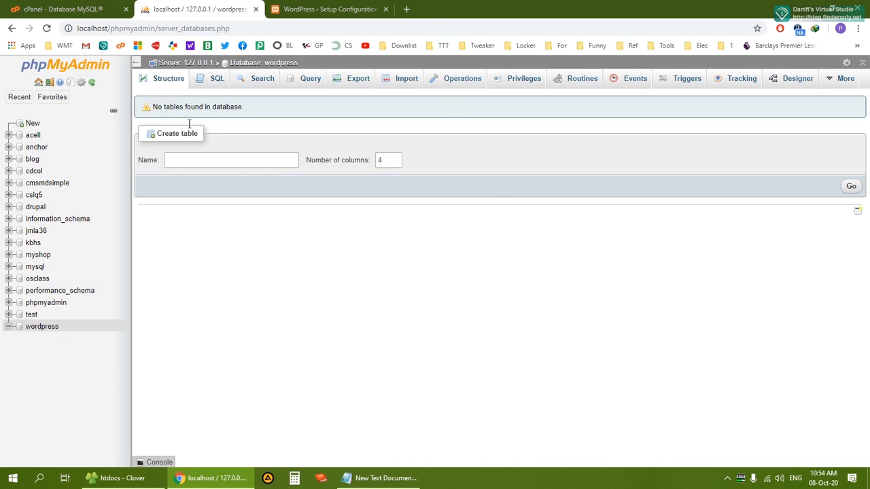
click(319, 9)
click(374, 178)
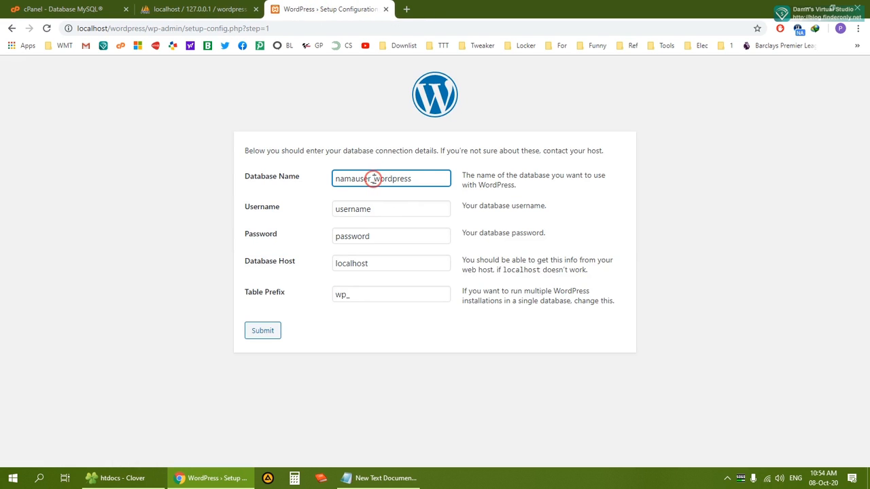
Change the Database Name back to wordpress and the Username to root
key(BackSpace)
key(BackSpace)
key(BackSpace)
key(BackSpace)
key(BackSpace)
key(BackSpace)
key(BackSpace)
key(BackSpace)
key(BackSpace)
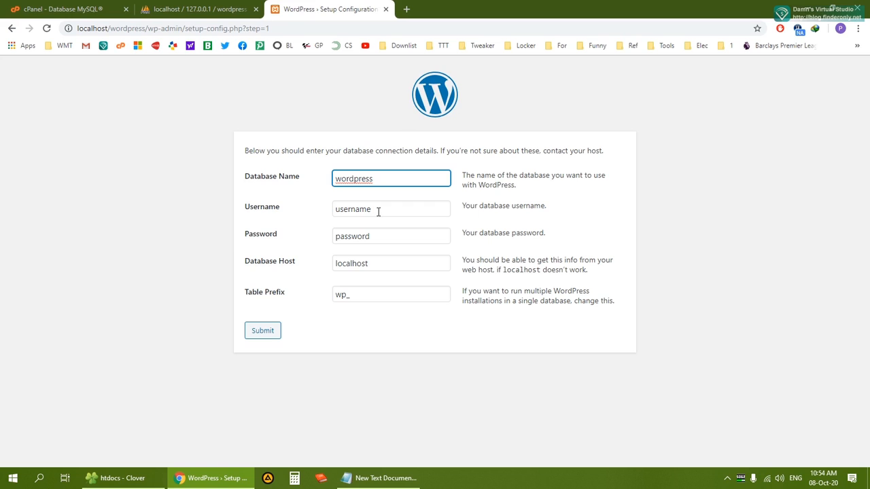
drag(378, 211, 325, 215)
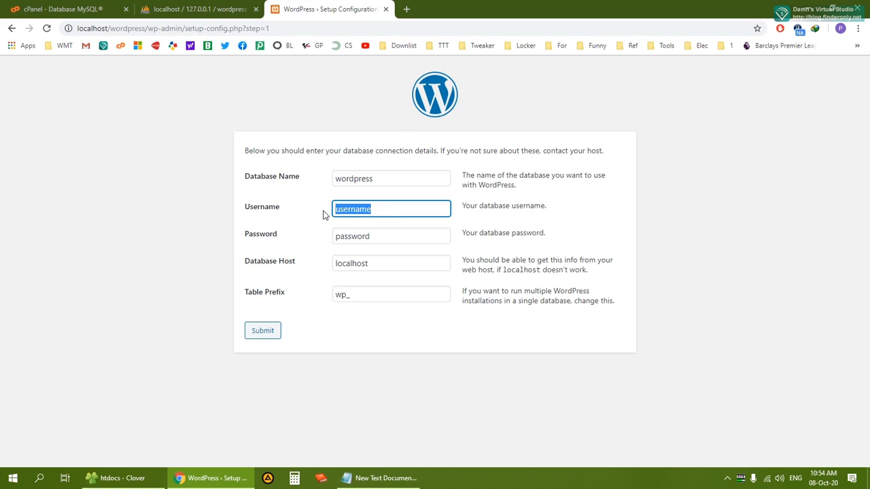
text(root)
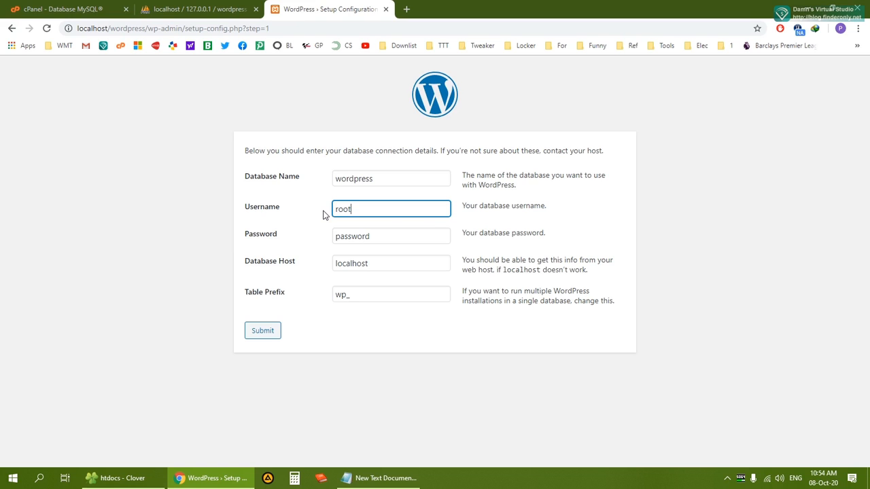
click(391, 241)
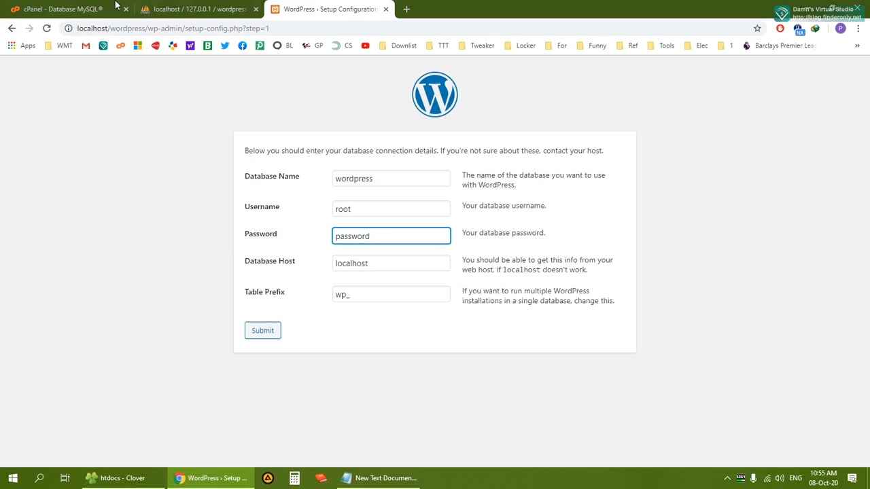
click(68, 8)
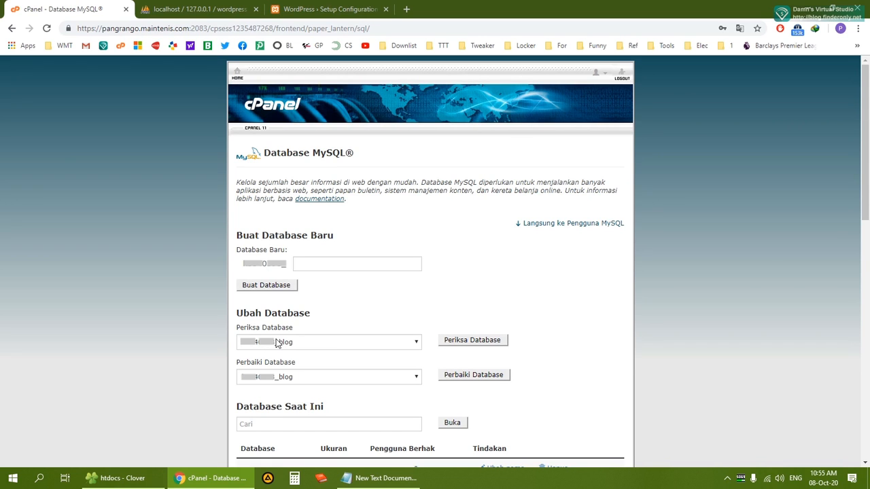
click(298, 9)
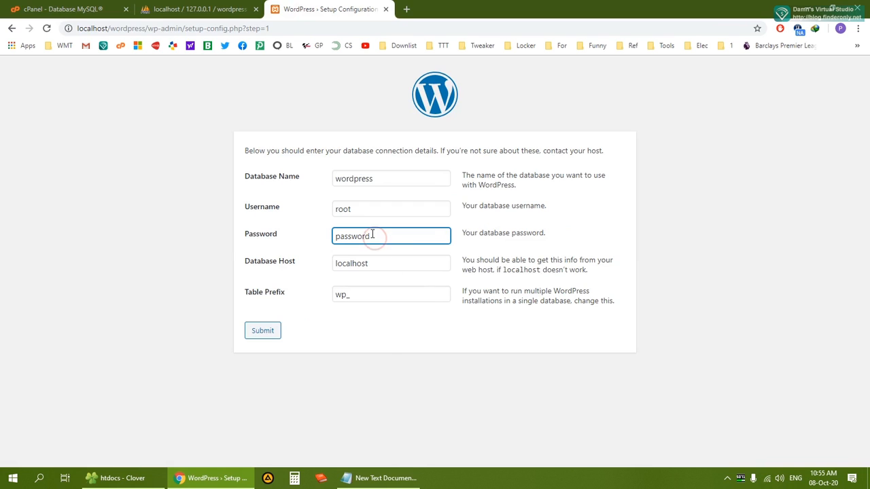
Leave the password empty, keep host localhost, submit the details, and run the installation
drag(372, 237, 327, 241)
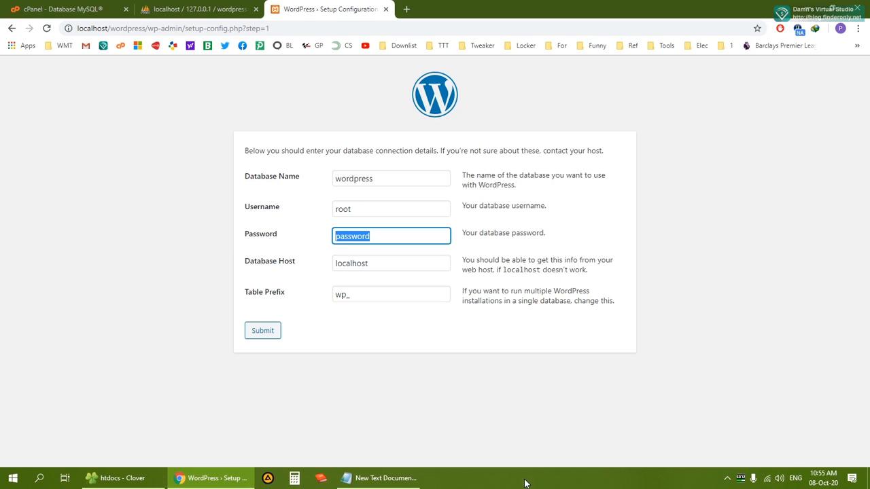
click(406, 479)
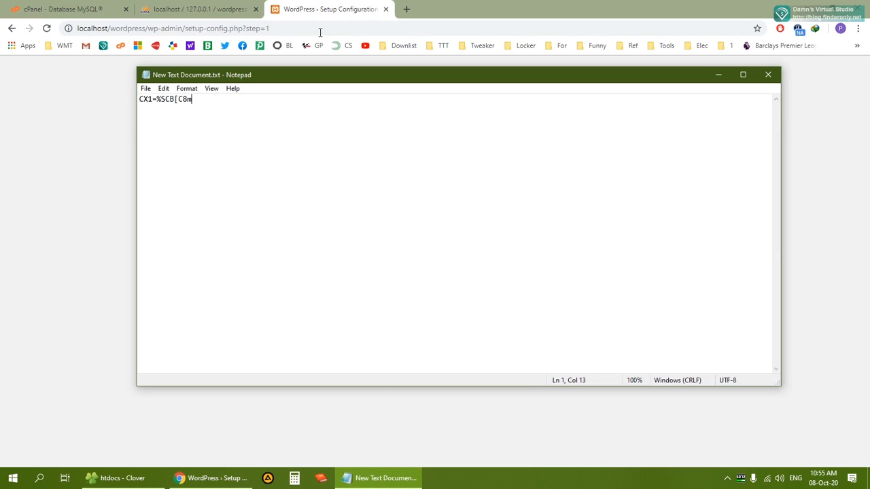
click(350, 9)
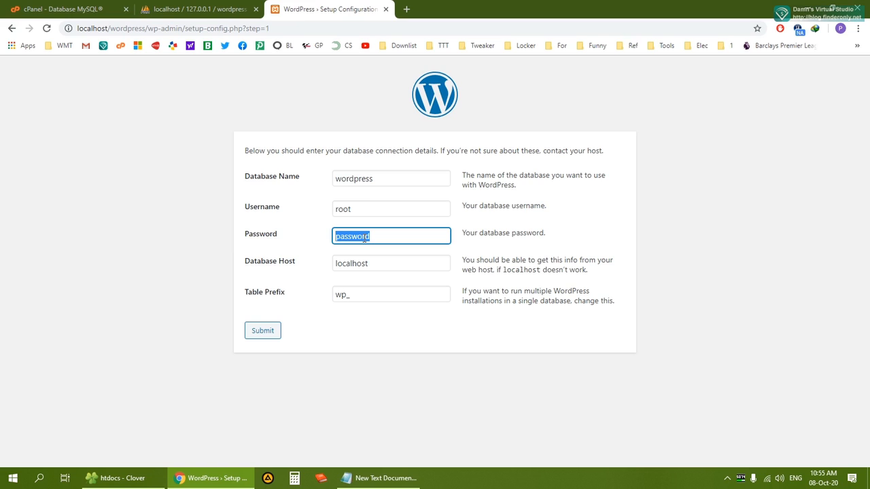
key(BackSpace)
click(391, 343)
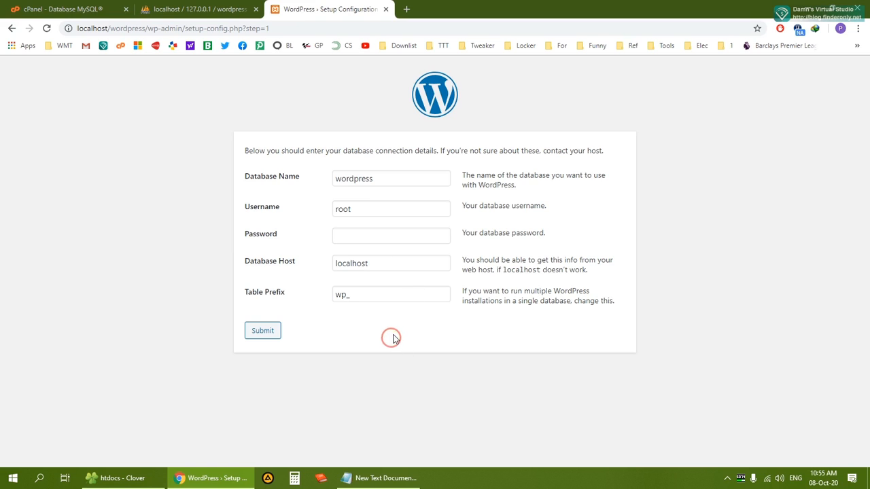
click(379, 264)
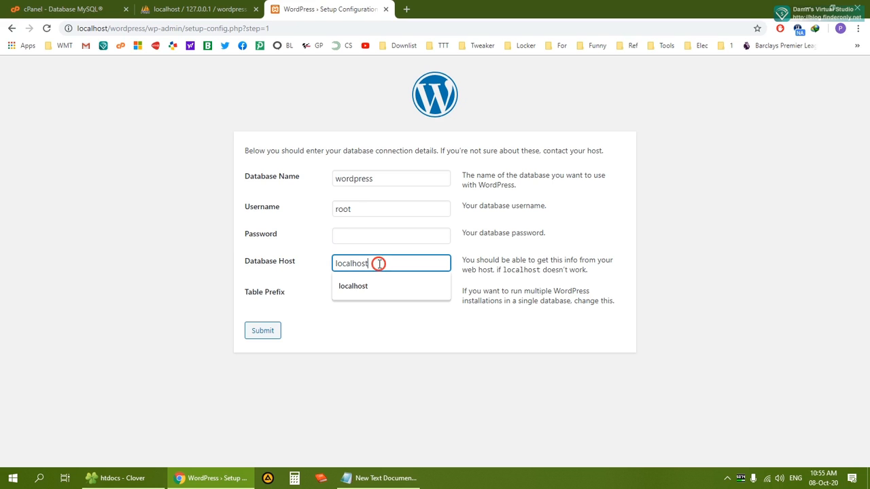
click(413, 340)
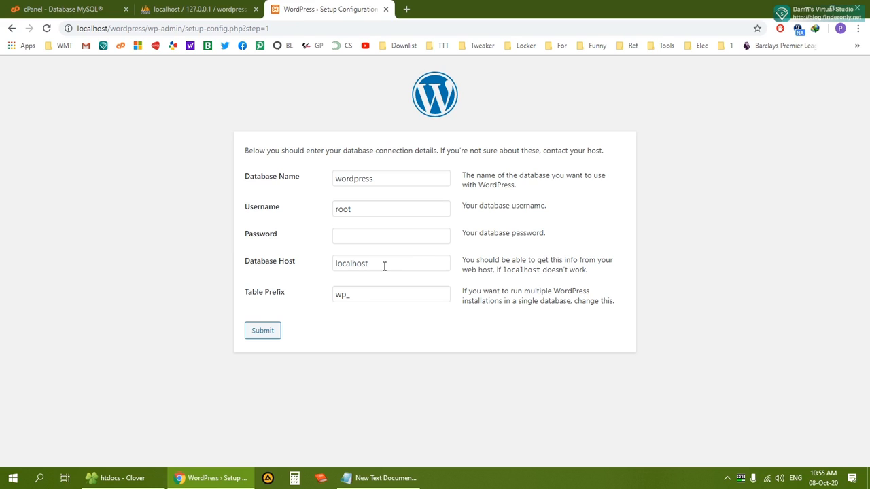
click(396, 341)
click(265, 334)
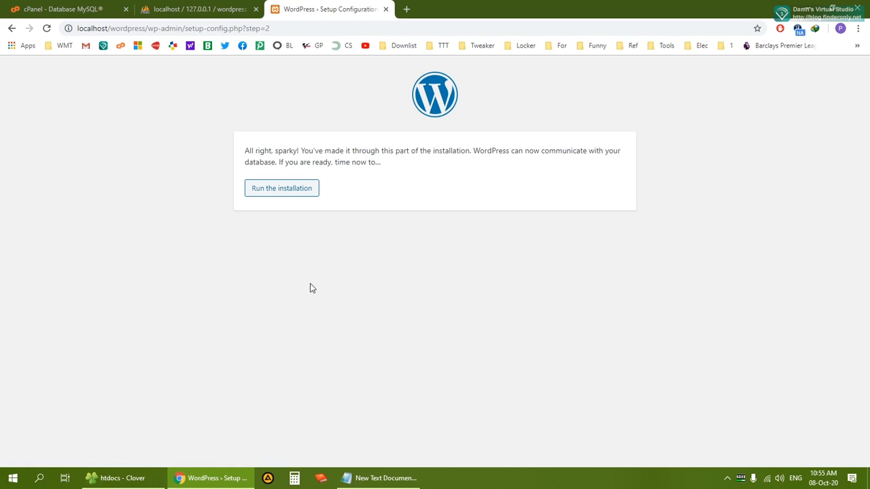
click(297, 192)
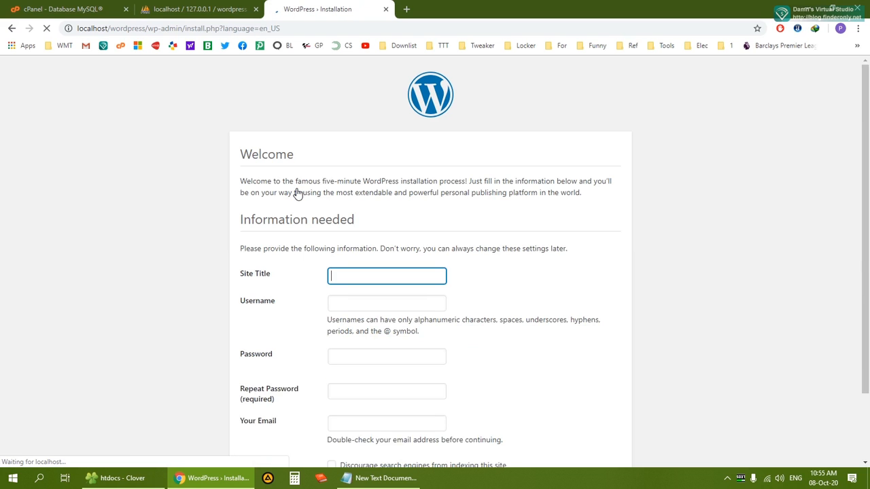
Enter Site Title 'my website' and Username 'admin', keeping the generated strong password
scroll(399, 275, down, 2)
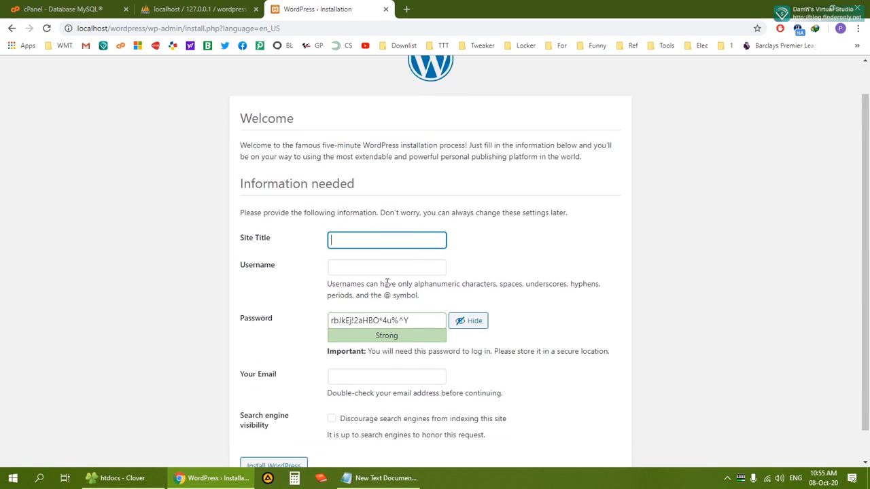
click(355, 209)
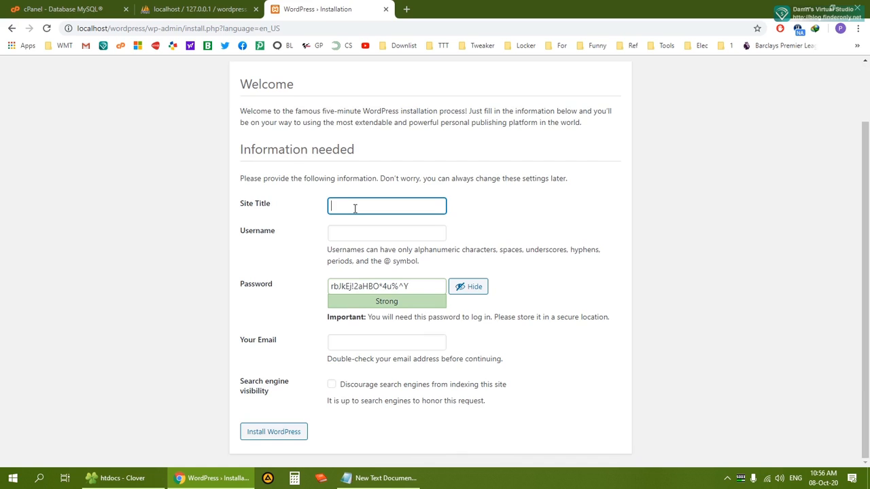
text(my websti)
key(BackSpace)
text(ite)
key(Tab)
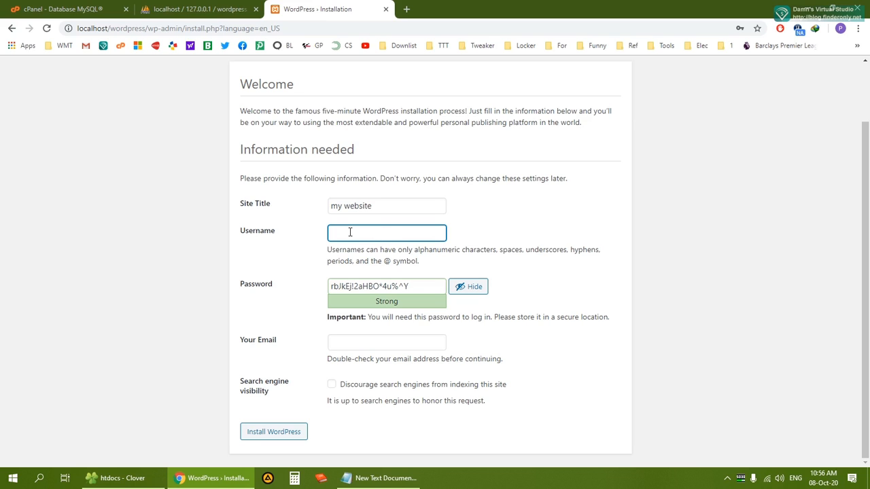
text(admin)
click(361, 250)
click(359, 233)
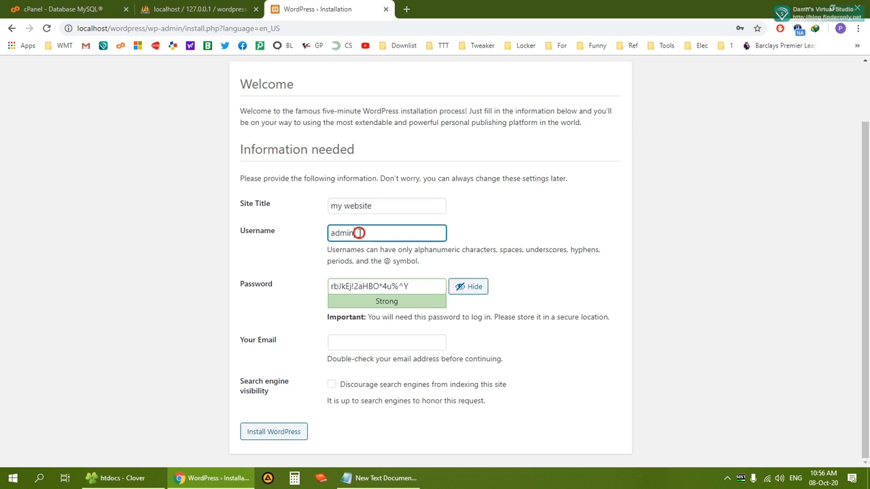
click(416, 286)
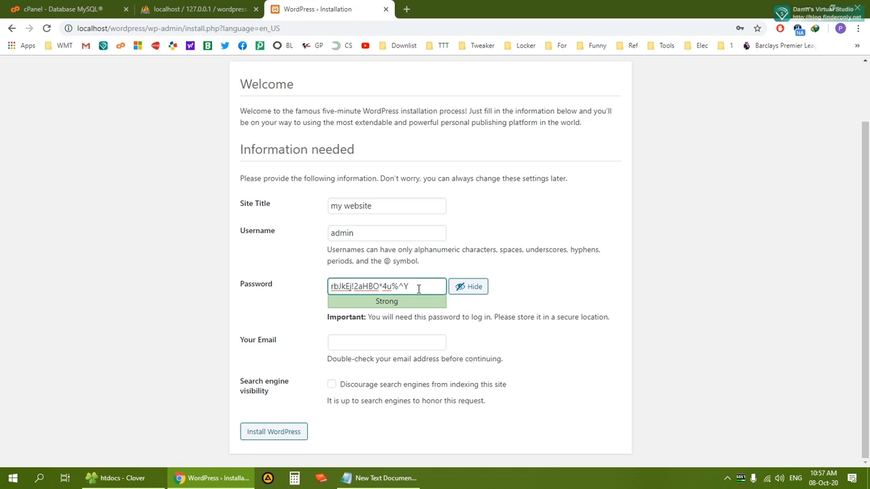
Copy the generated WordPress admin password
drag(417, 286, 301, 289)
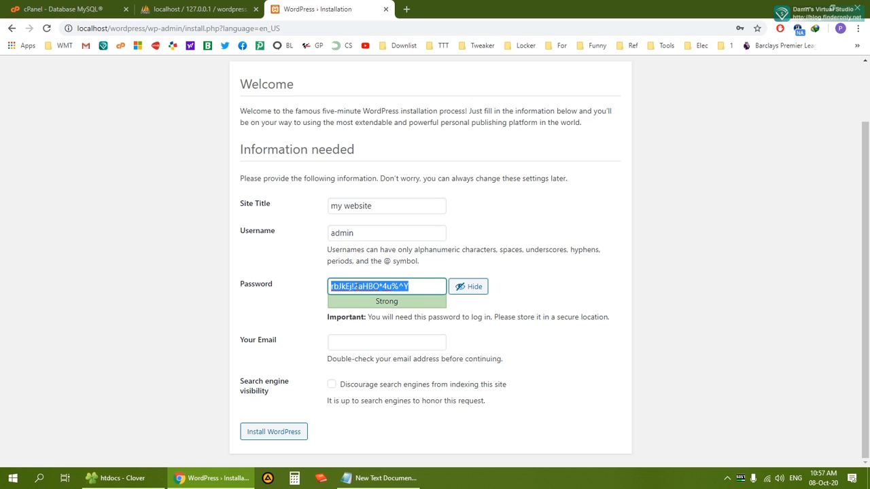
right_click(388, 287)
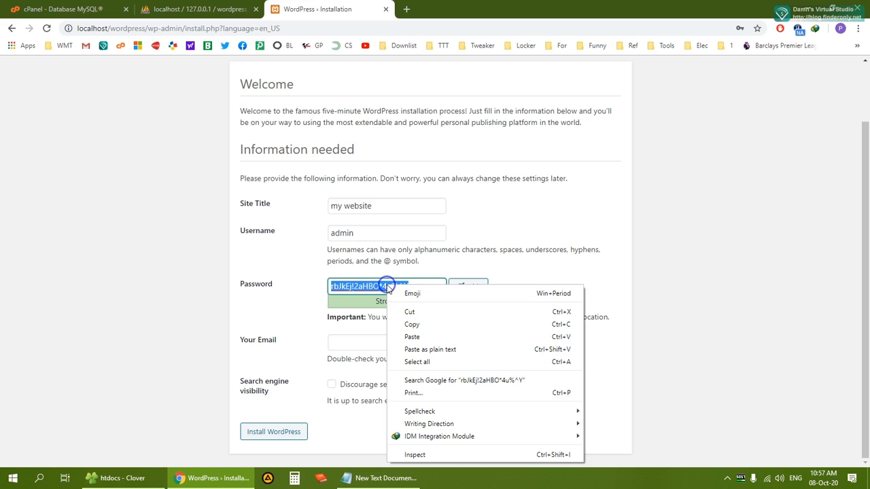
click(419, 321)
Paste the admin password into New Text Document.txt with '= database' and '= admin' labels, and save
click(378, 476)
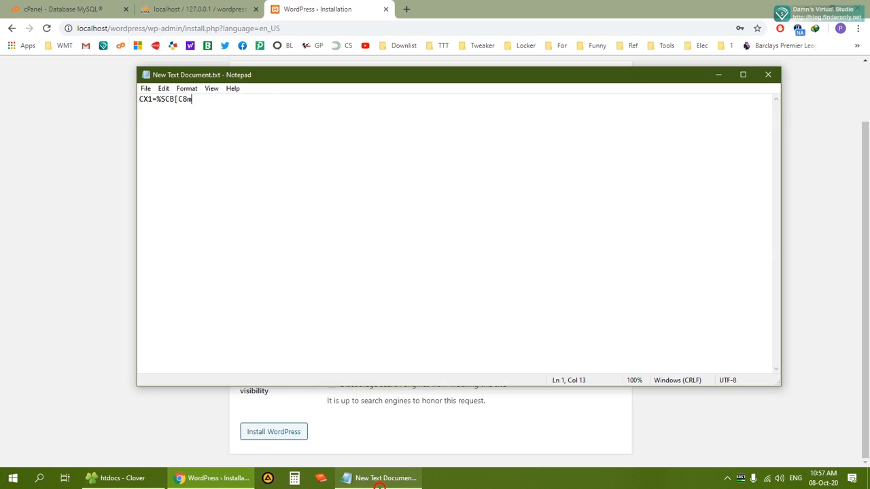
click(213, 101)
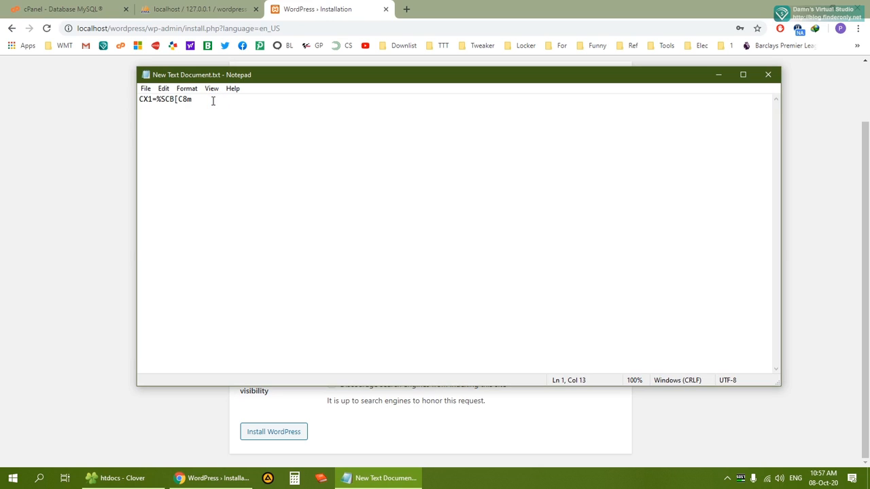
text(= data)
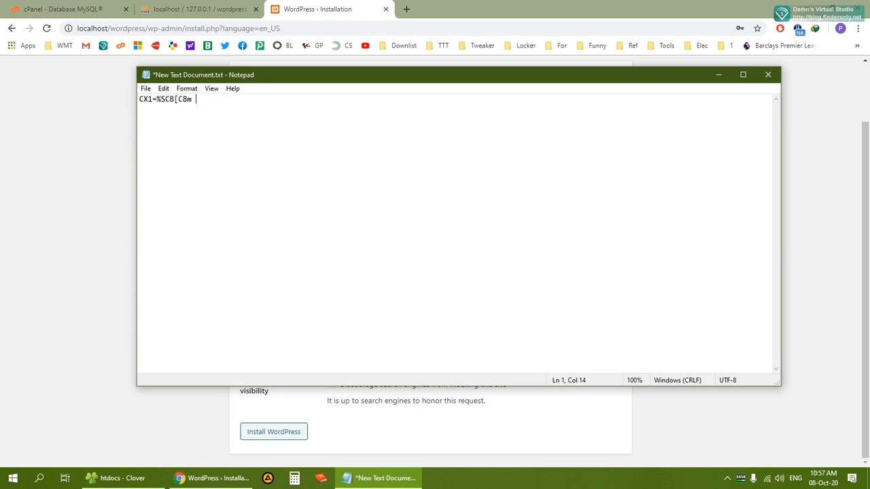
text(bs)
text(se)
key(ctrl+v)
text(=)
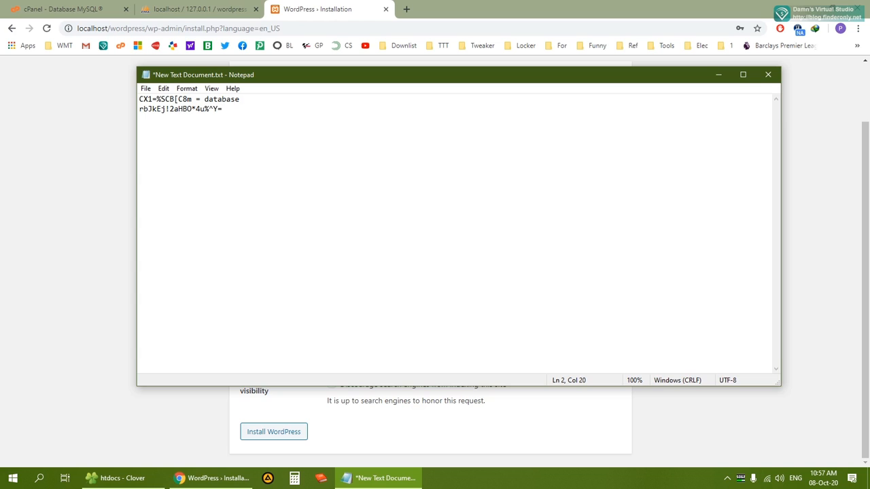
text( admin)
click(145, 88)
click(167, 138)
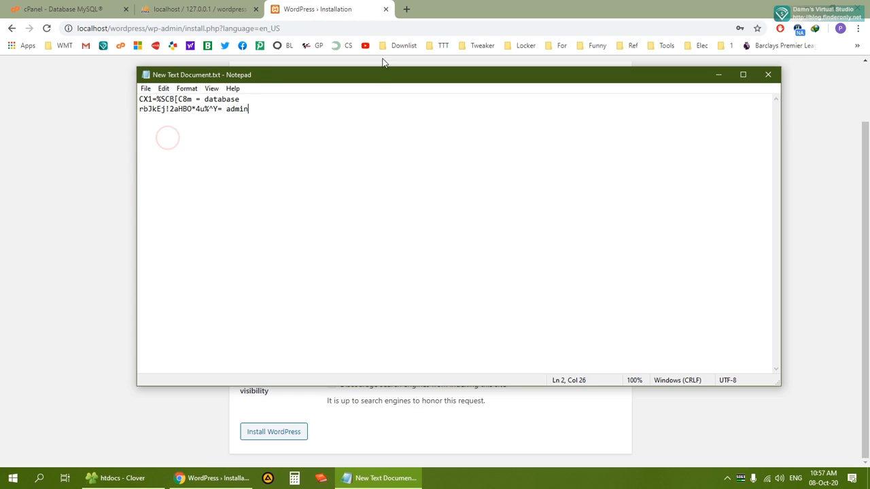
click(342, 8)
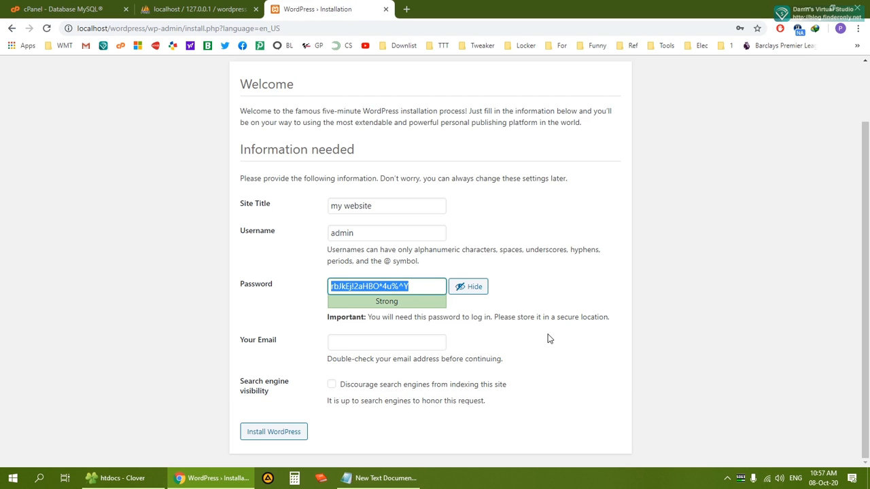
Fill in the admin e-mail from the saved autofill suggestion and install WordPress
click(382, 343)
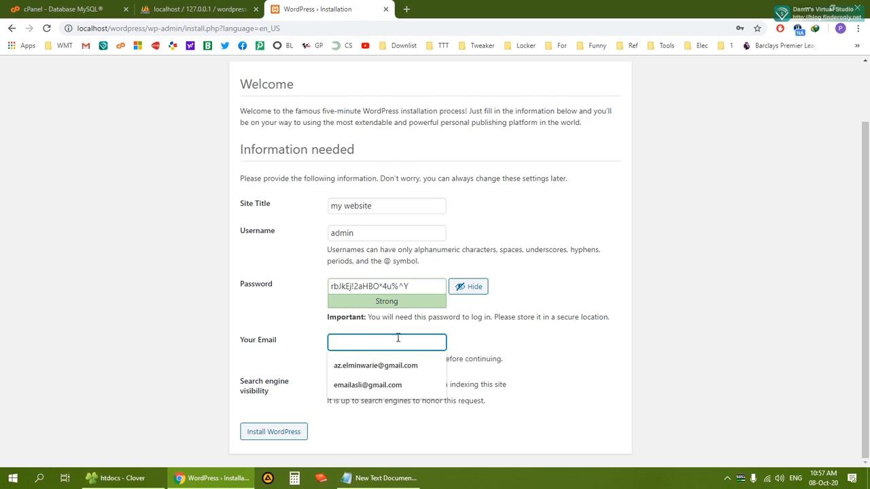
click(395, 365)
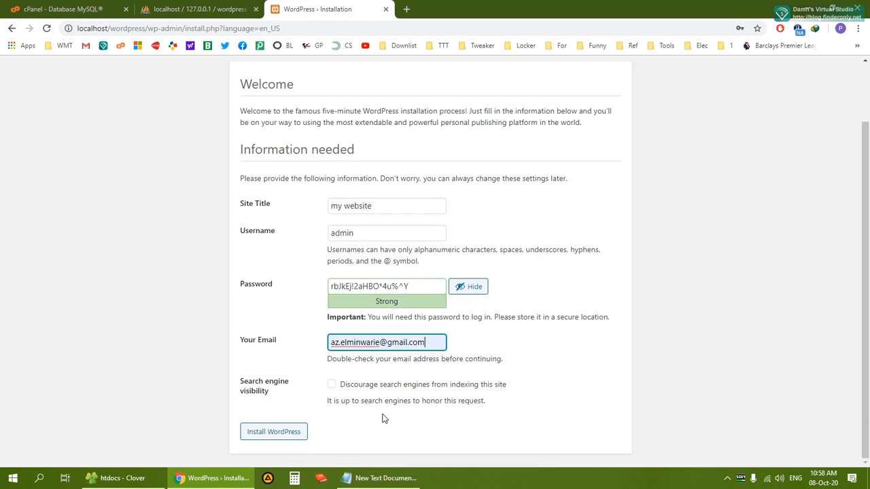
click(272, 431)
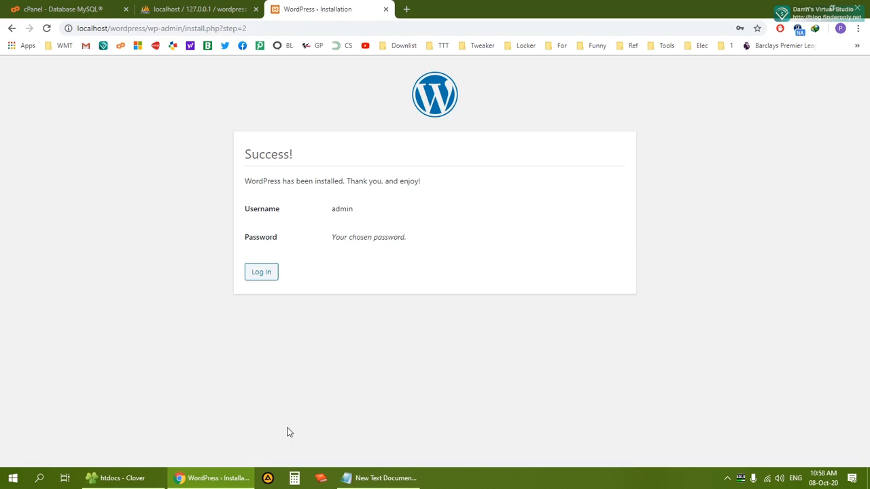
click(312, 207)
Load localhost/wordpress in a new tab and scroll through the 'my website' homepage
click(406, 9)
click(360, 30)
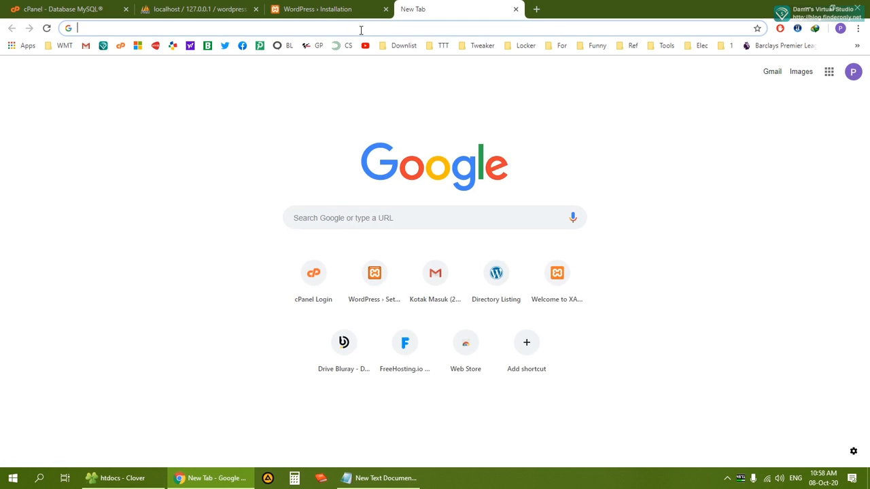
text(localhost)
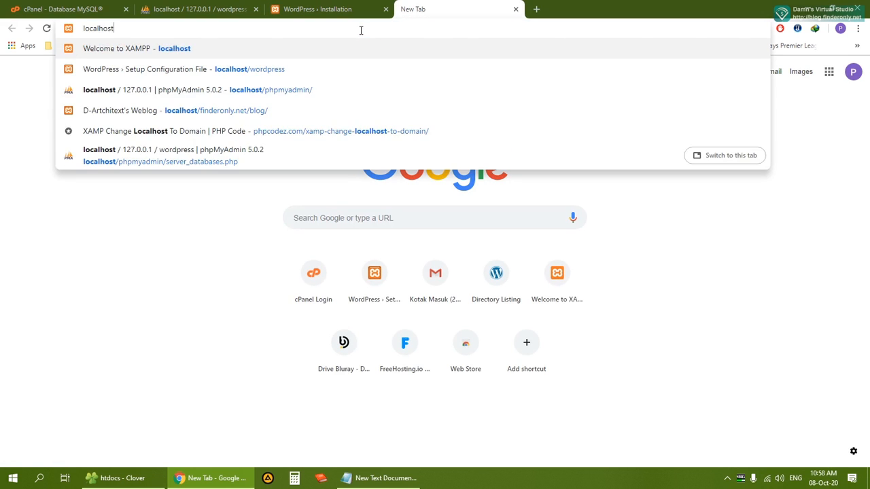
text(/wordpress)
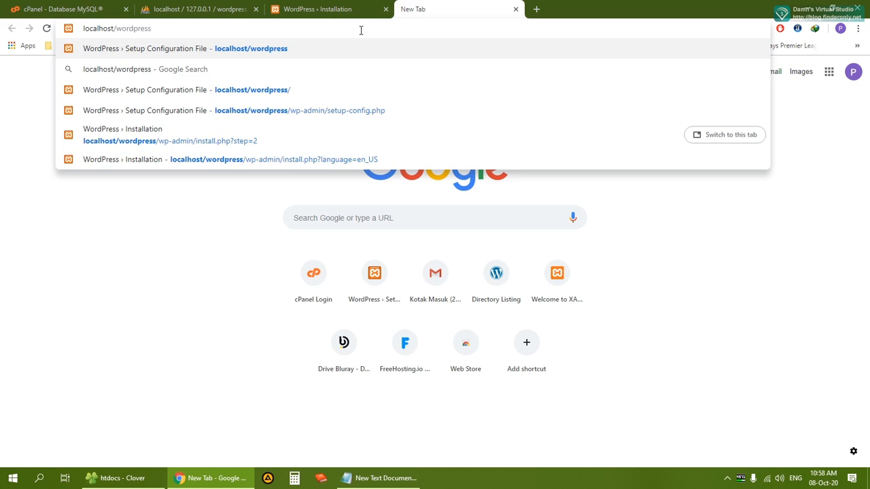
key(Return)
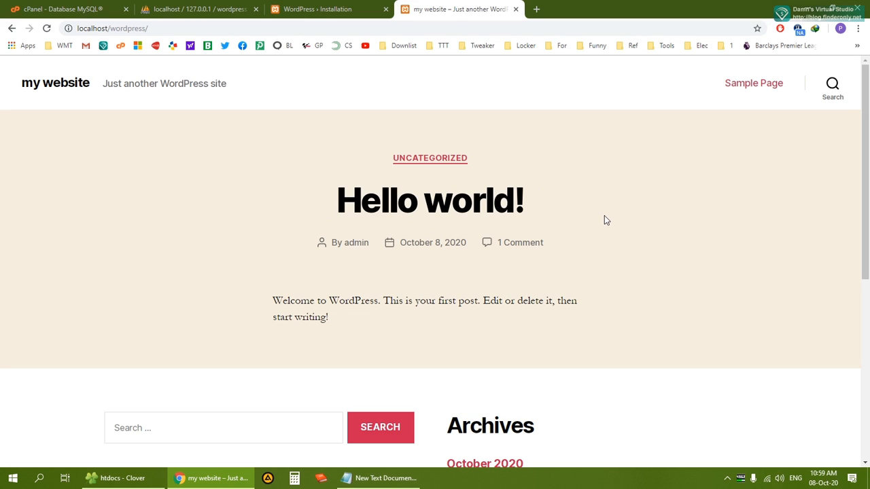
scroll(602, 217, down, 5)
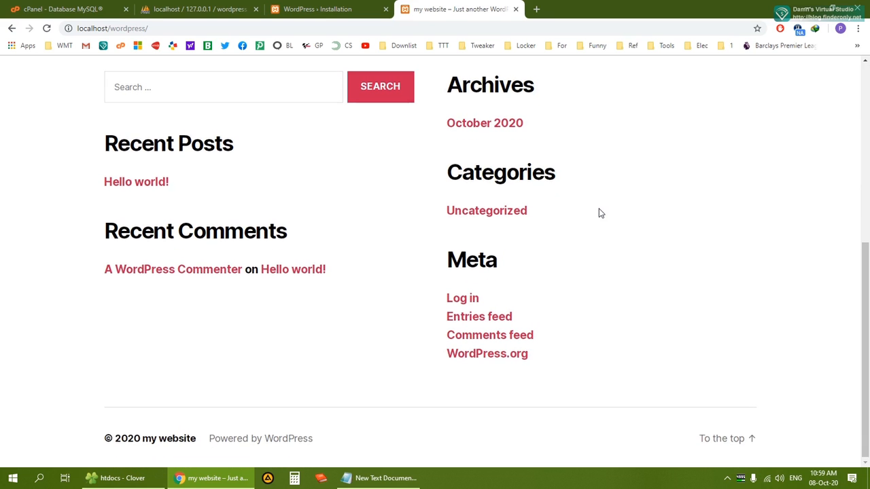
scroll(600, 213, up, 5)
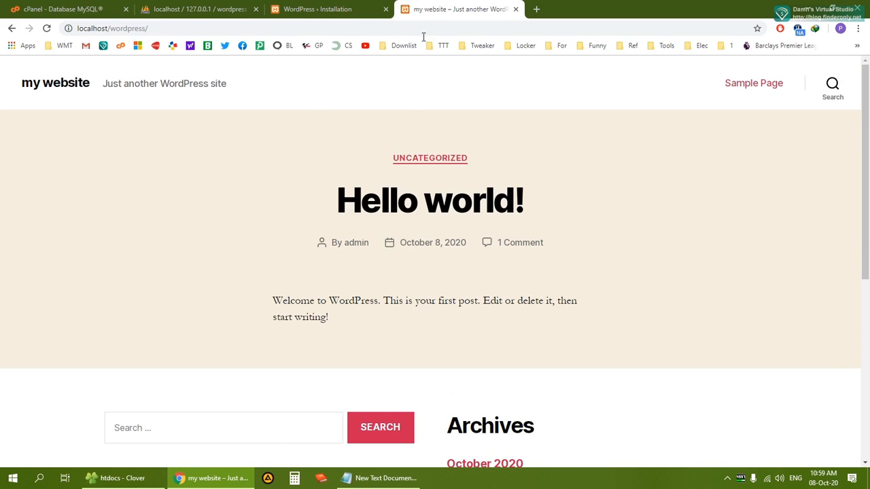
click(151, 28)
Open localhost/wordpress/wp-login.php and enter the username admin
click(151, 28)
text(wp)
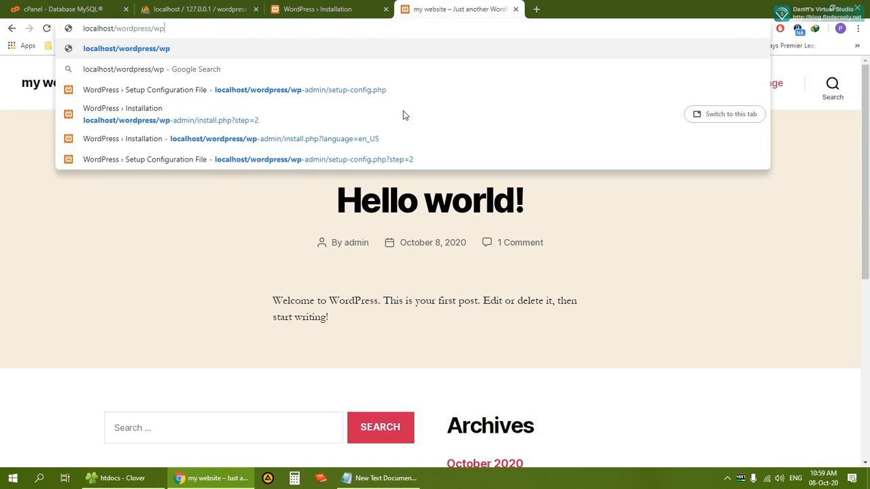
text(-login.php)
key(Return)
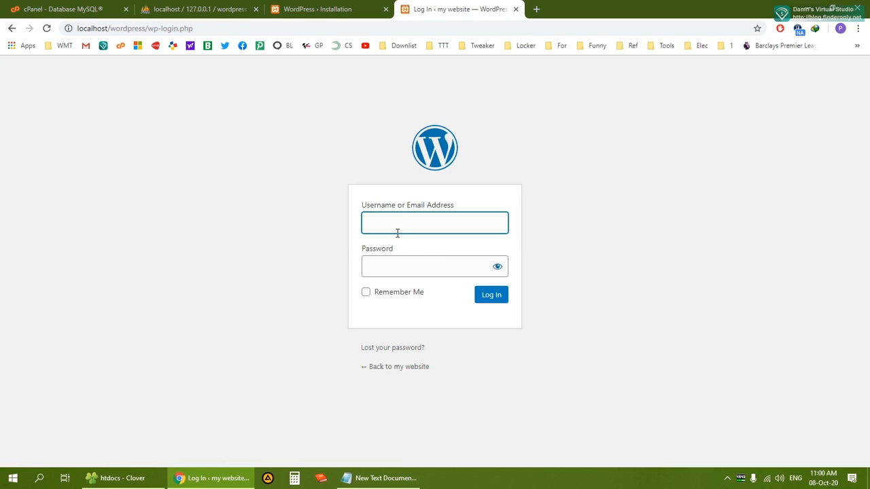
click(410, 266)
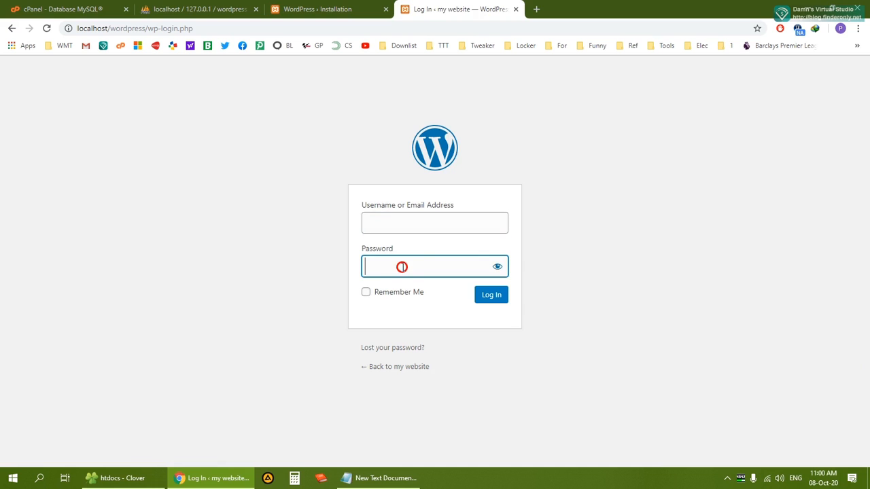
click(381, 477)
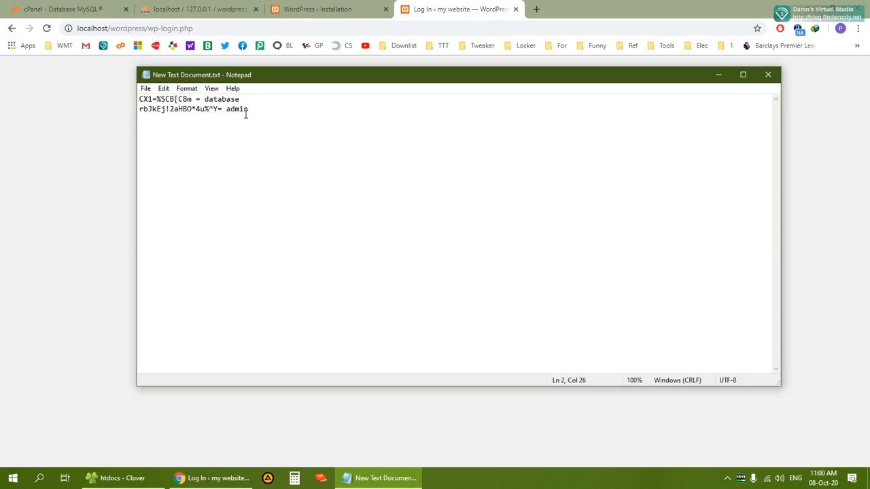
click(93, 197)
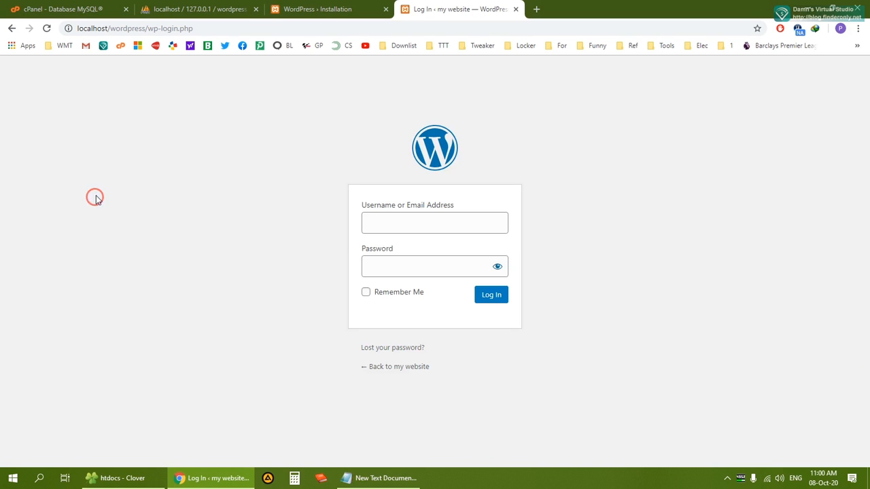
click(374, 223)
text(admin)
key(Tab)
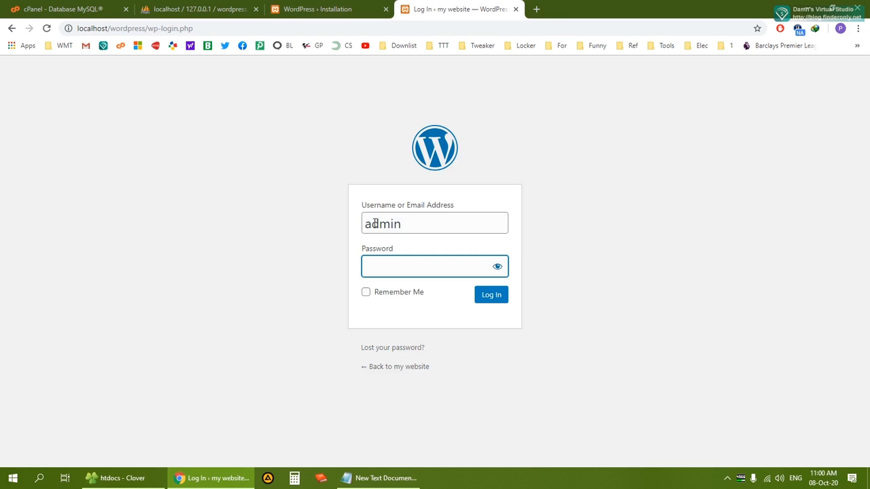
Copy the saved admin password from Notepad, paste it into Password, and log in
click(407, 484)
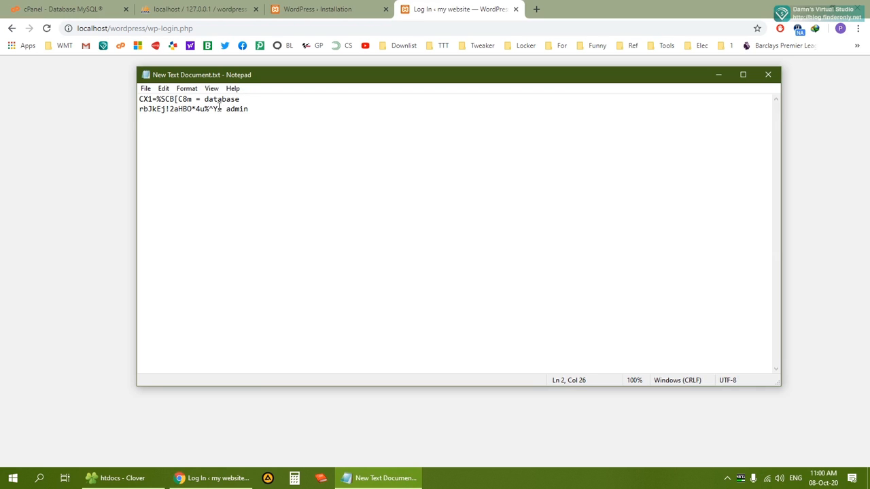
drag(218, 109, 125, 117)
right_click(182, 109)
click(213, 143)
click(436, 9)
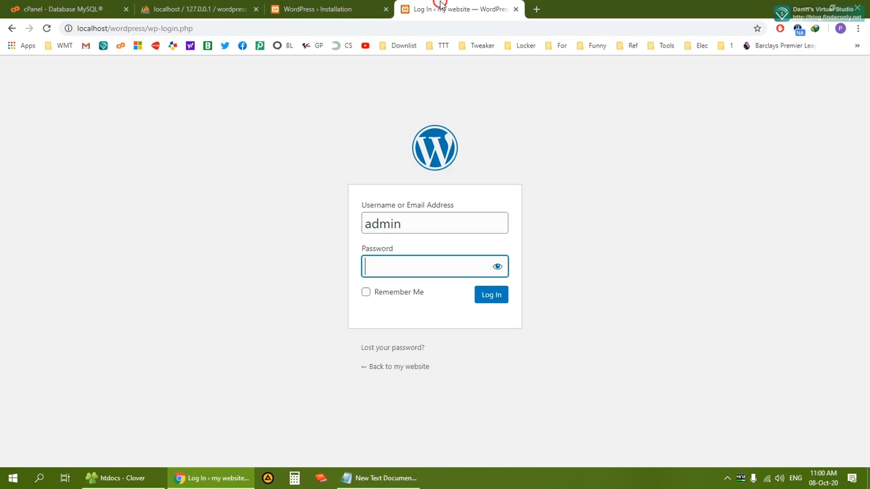
right_click(384, 260)
click(417, 364)
click(486, 296)
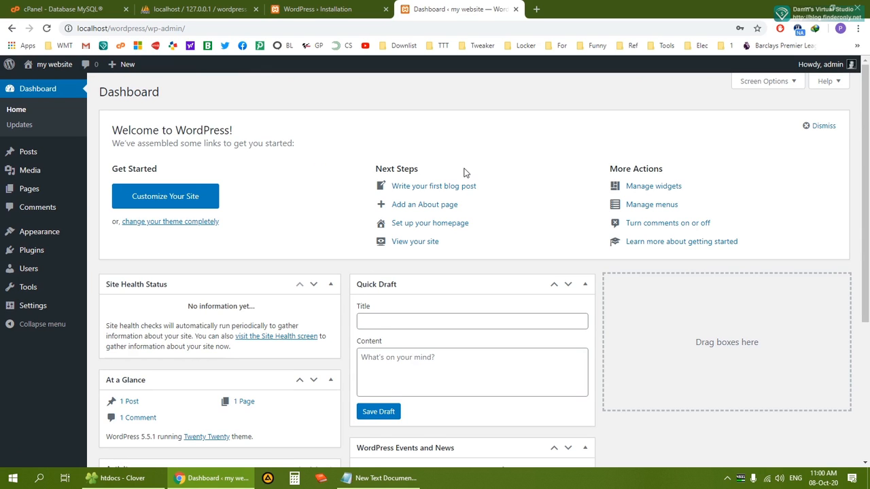
scroll(491, 159, down, 4)
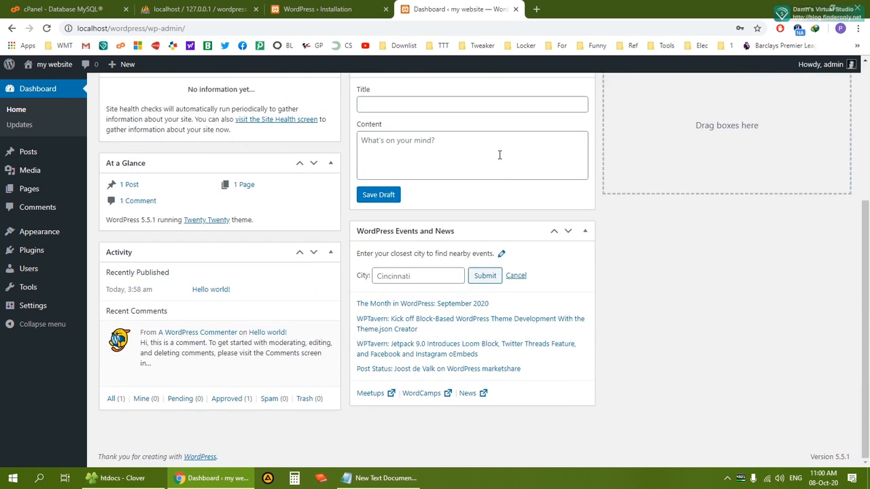
scroll(499, 153, up, 4)
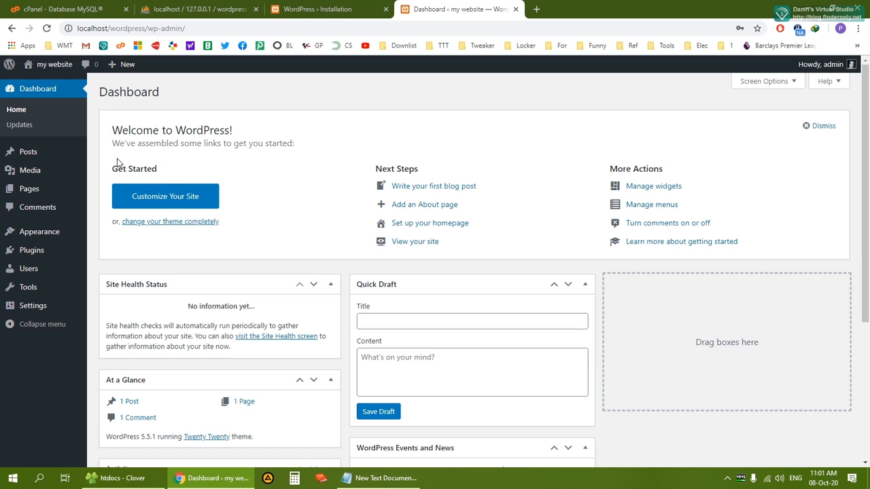
mouse_move(43, 159)
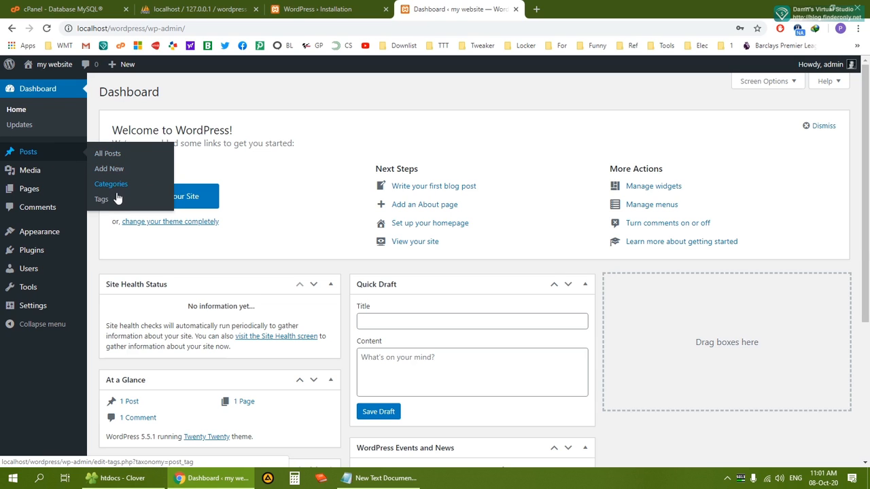
mouse_move(51, 191)
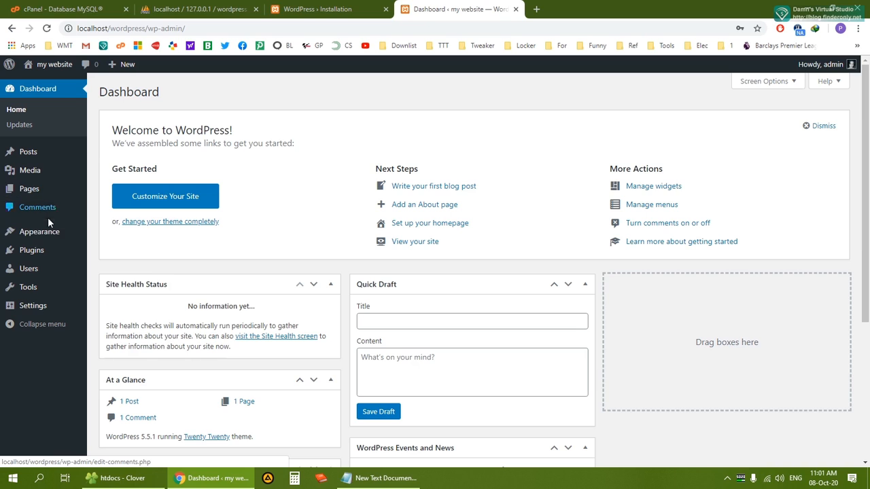
mouse_move(49, 239)
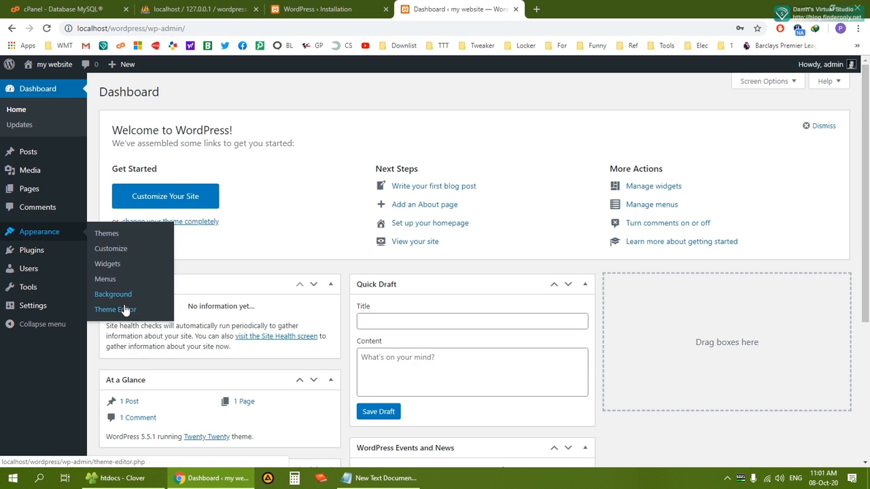
mouse_move(53, 254)
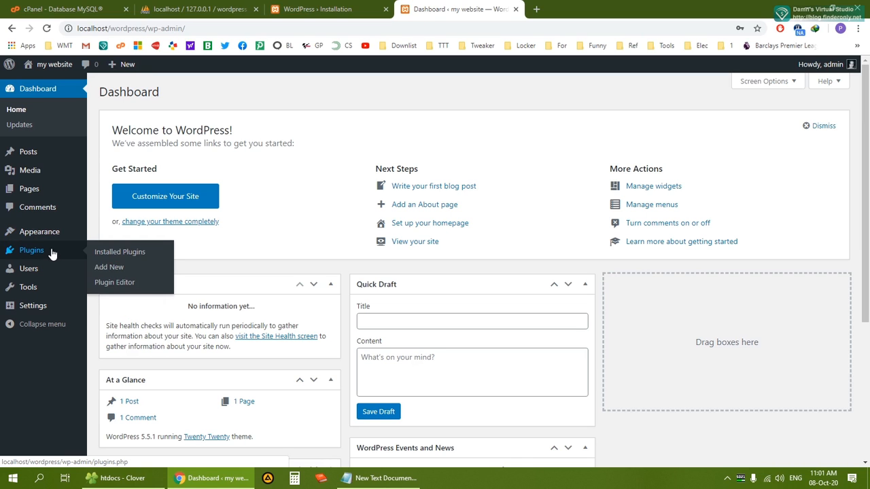